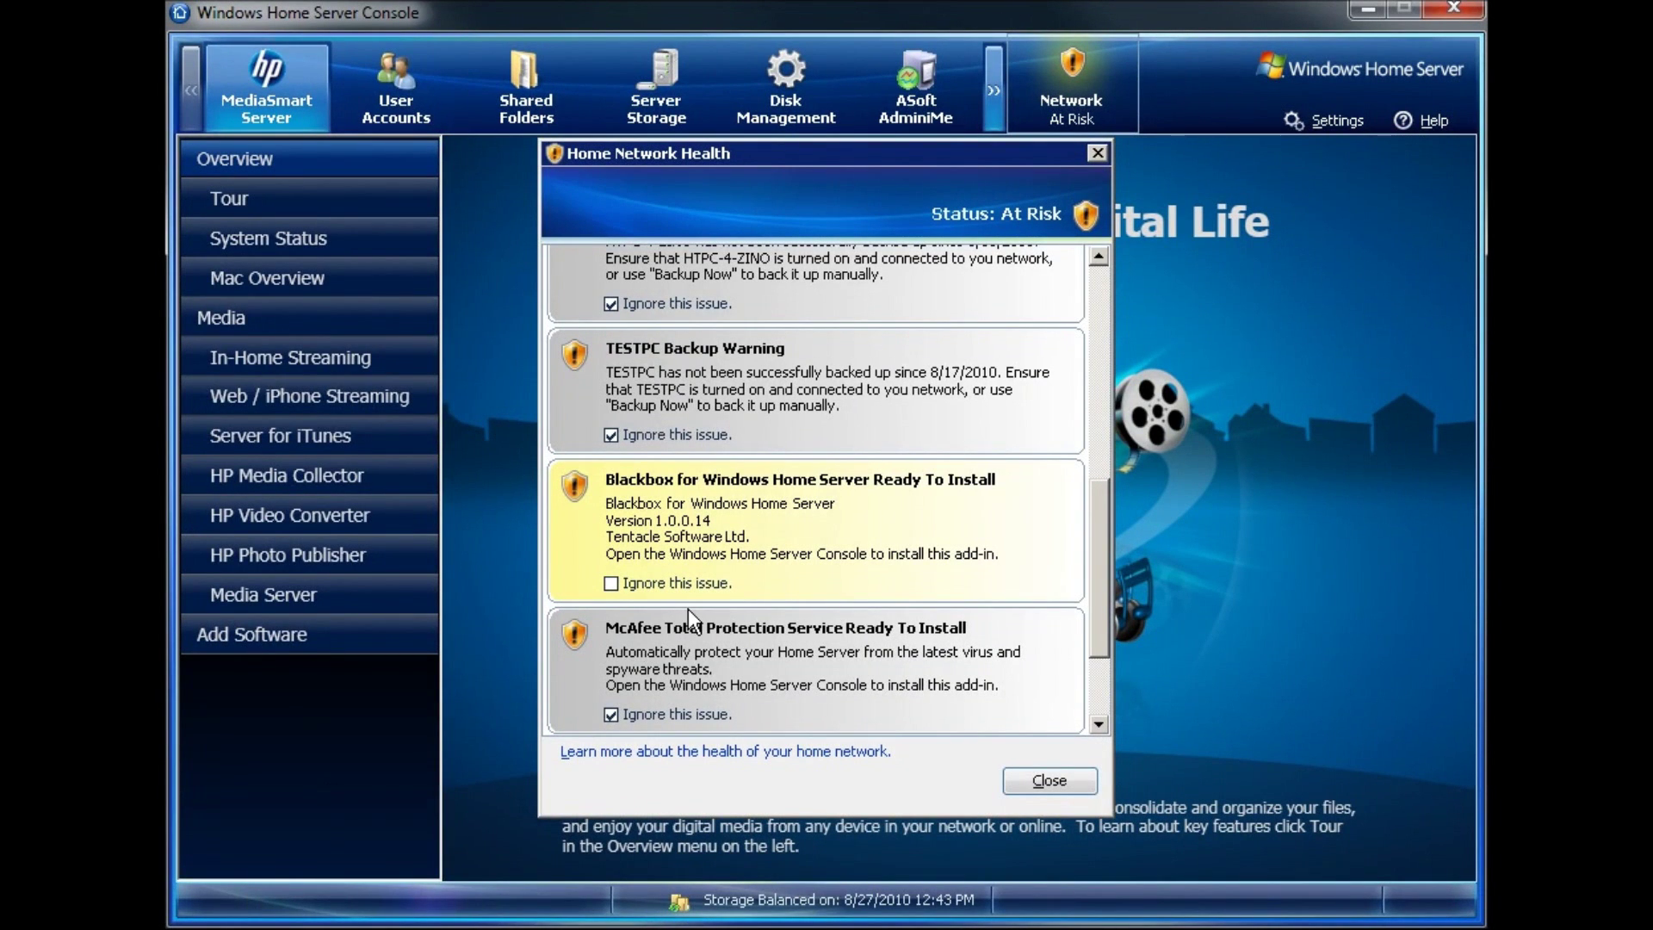
Dismiss the health report and install Blackbox for Windows Home Server from the Available add-ins.
{"action": "left_click", "coordinate": [1049, 780]}
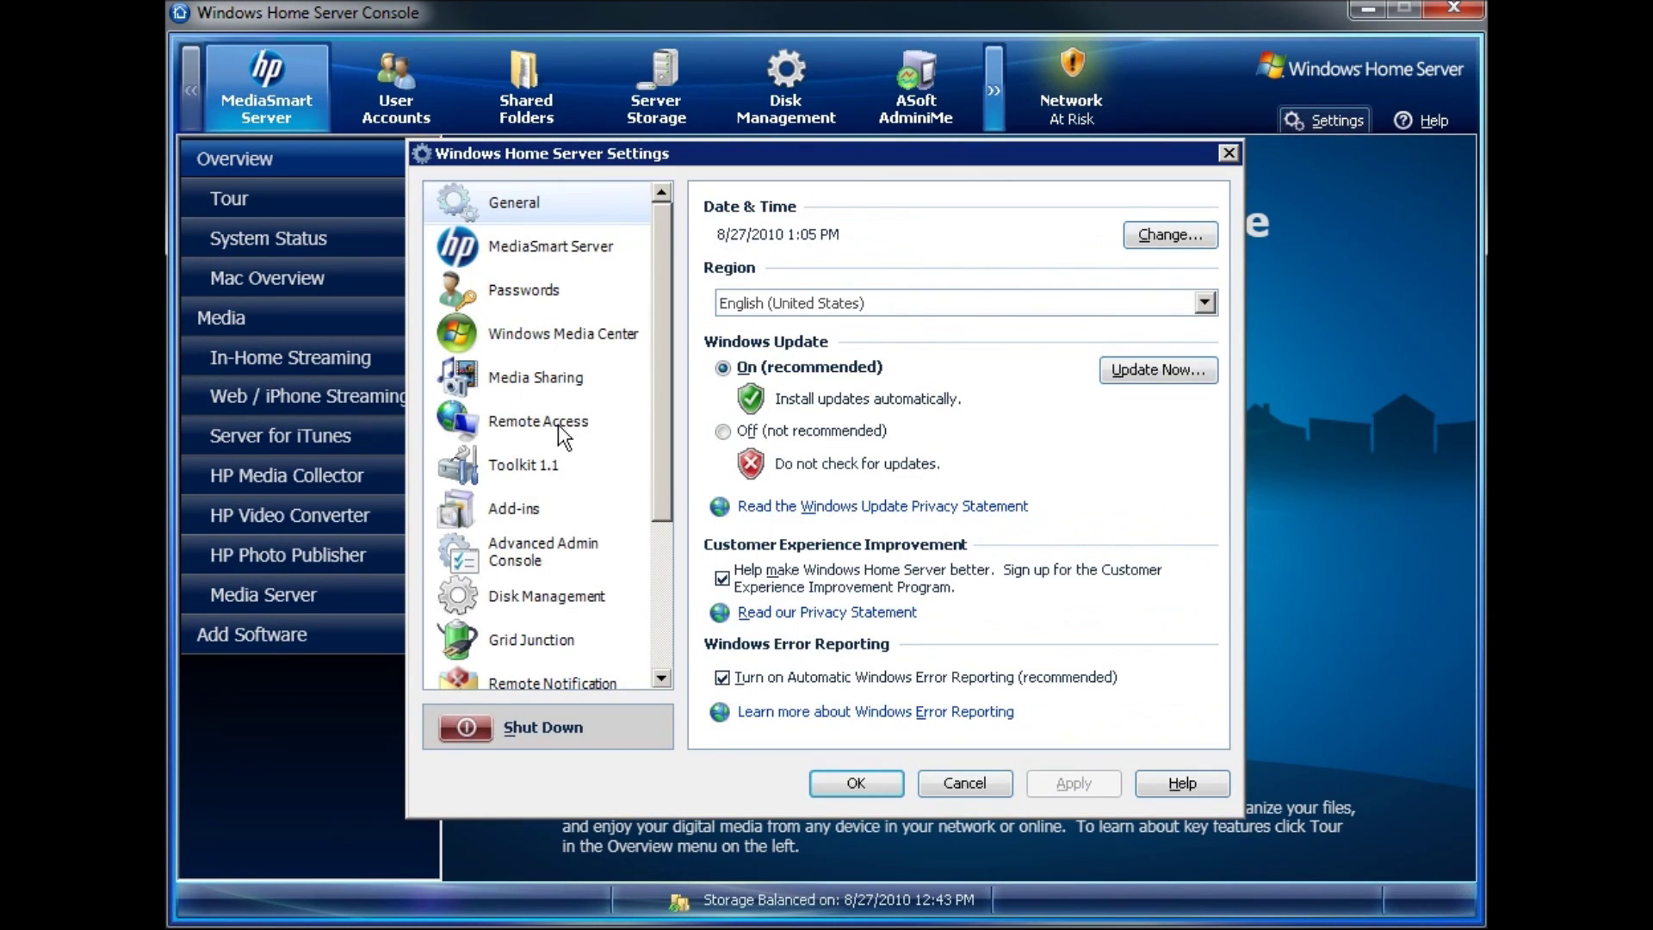
{"action": "left_click", "coordinate": [513, 508]}
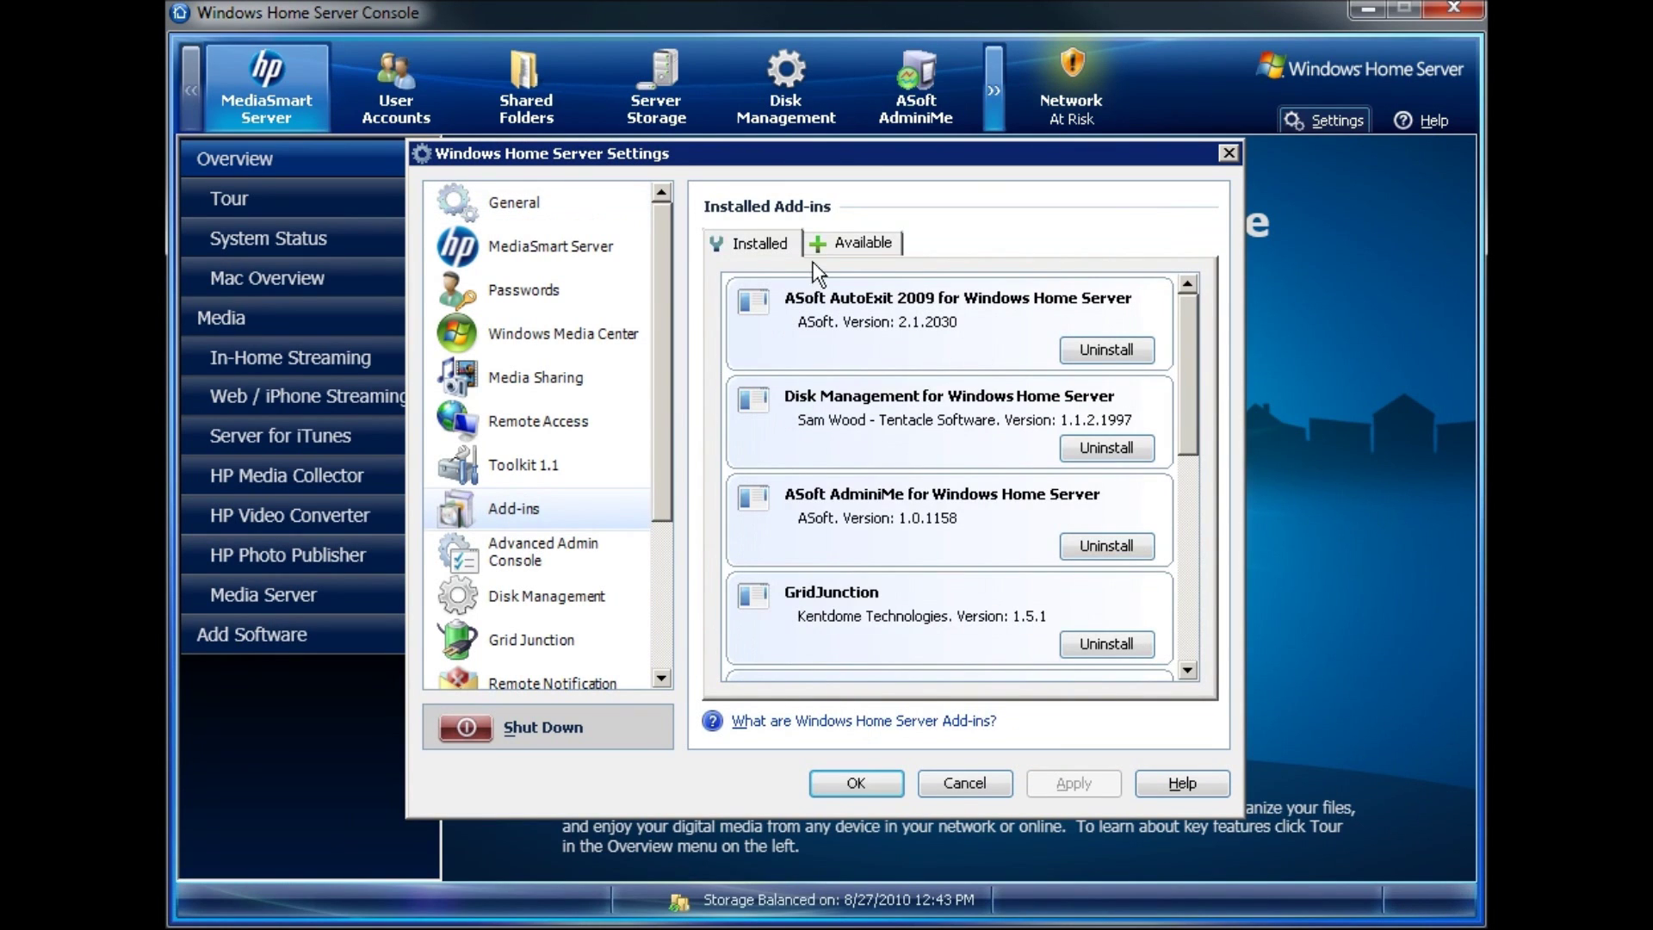
{"action": "left_click", "coordinate": [851, 246]}
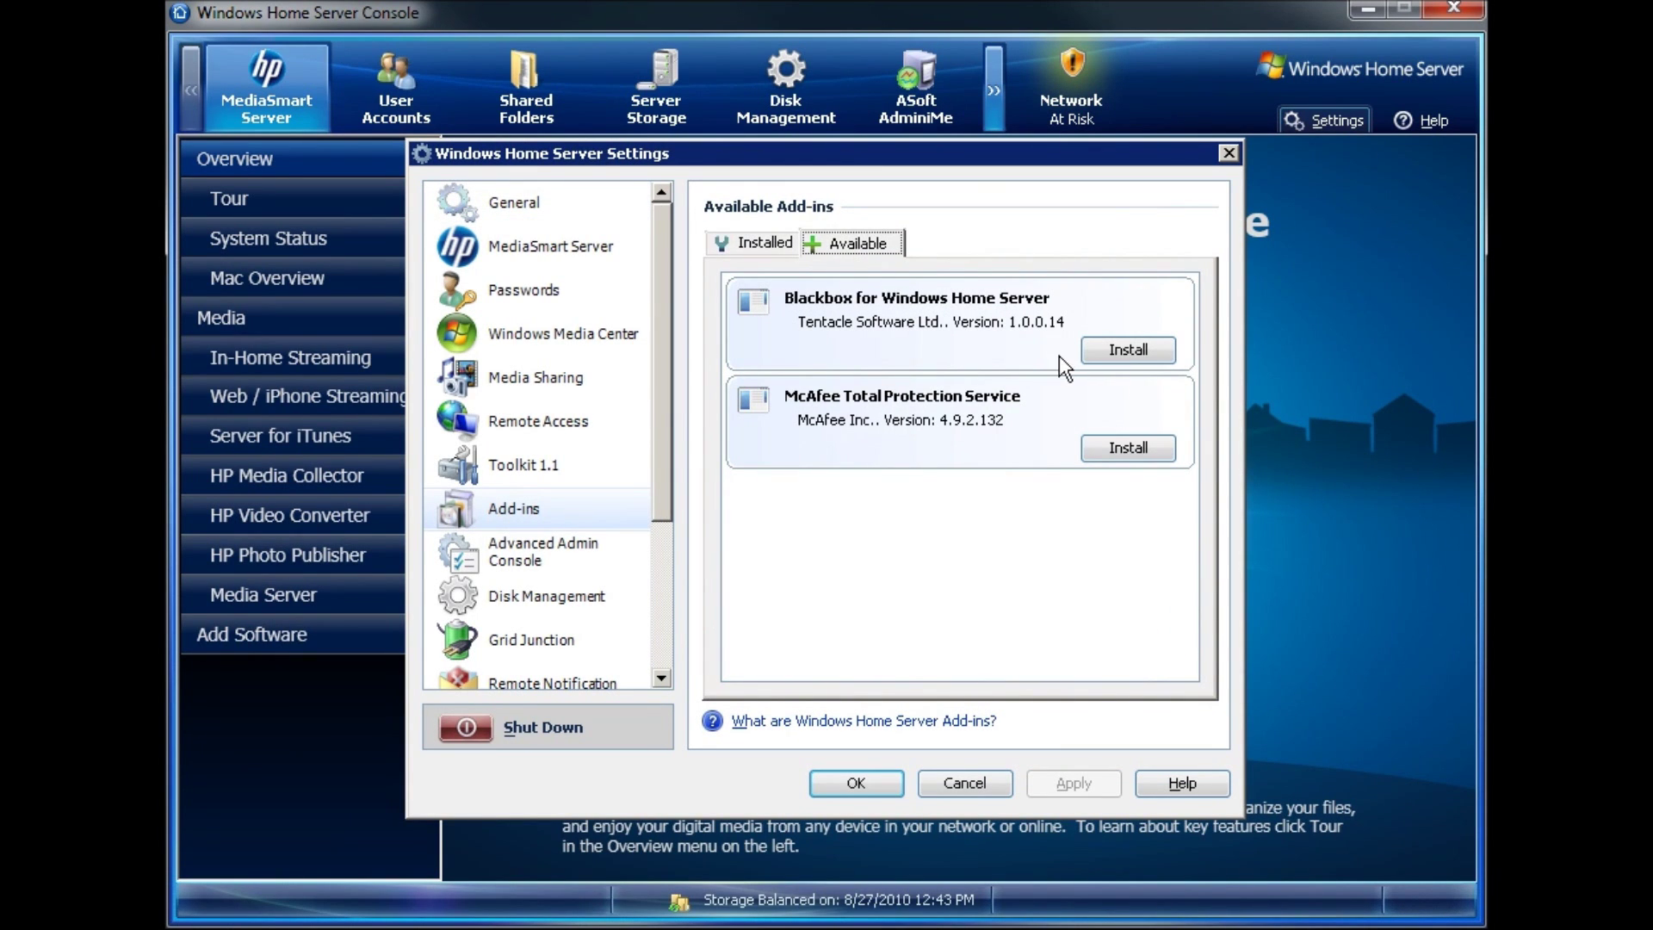
{"action": "left_click", "coordinate": [1122, 348]}
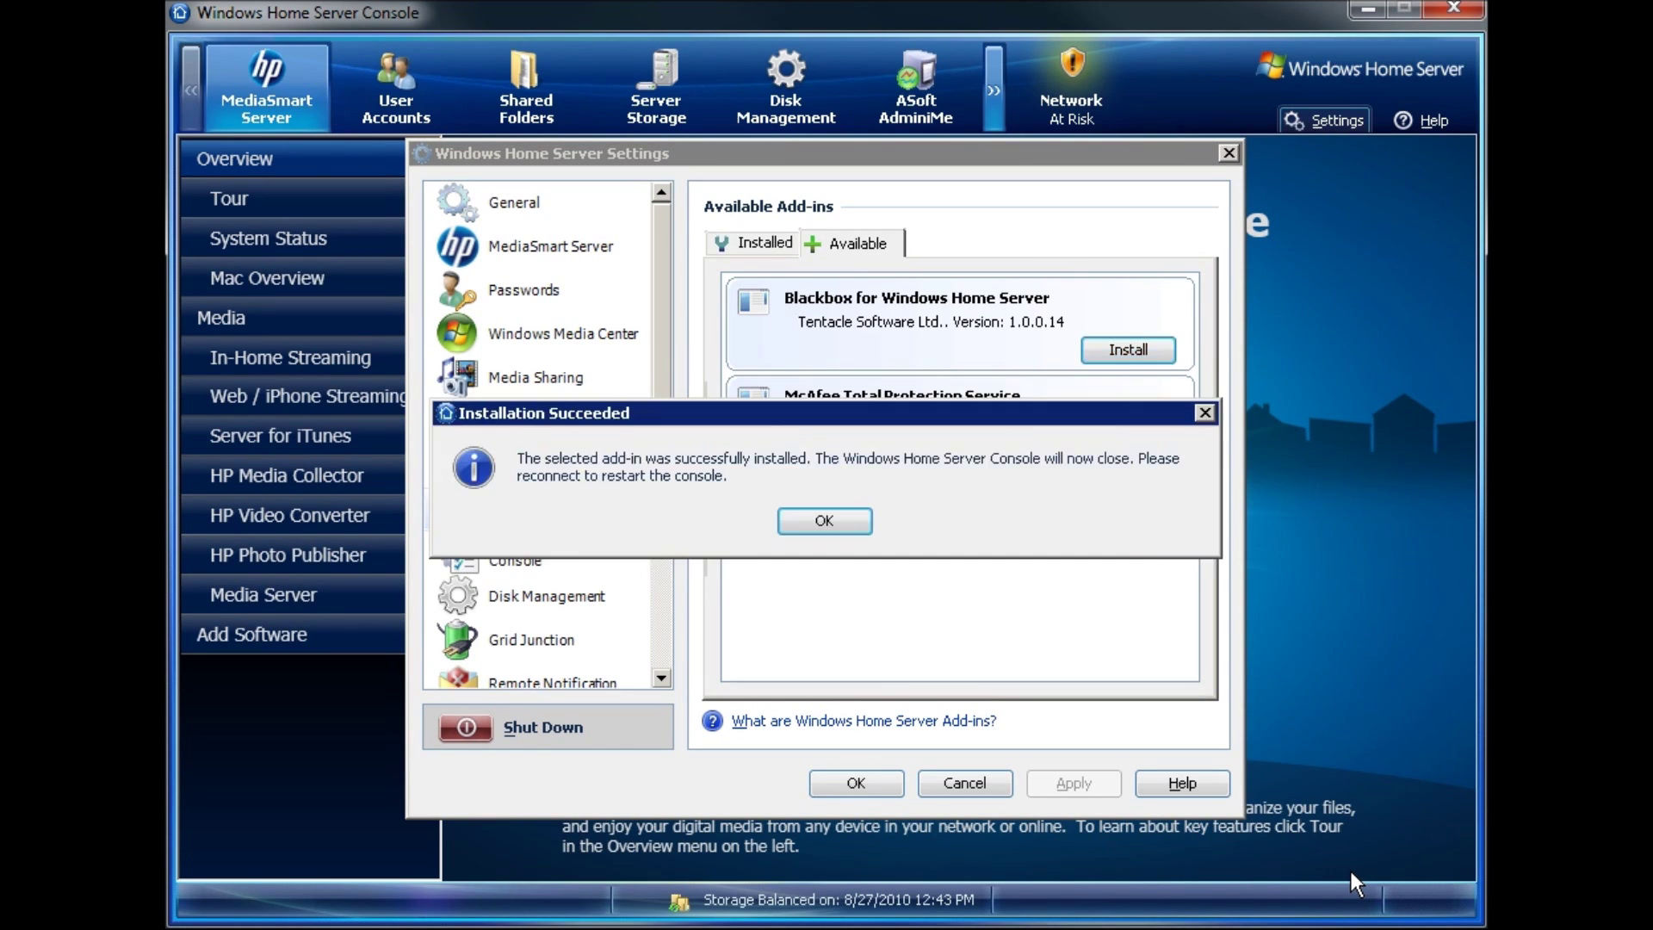
Acknowledge the install success and lost-connection messages, then log back on to the home server.
{"action": "left_click", "coordinate": [812, 521]}
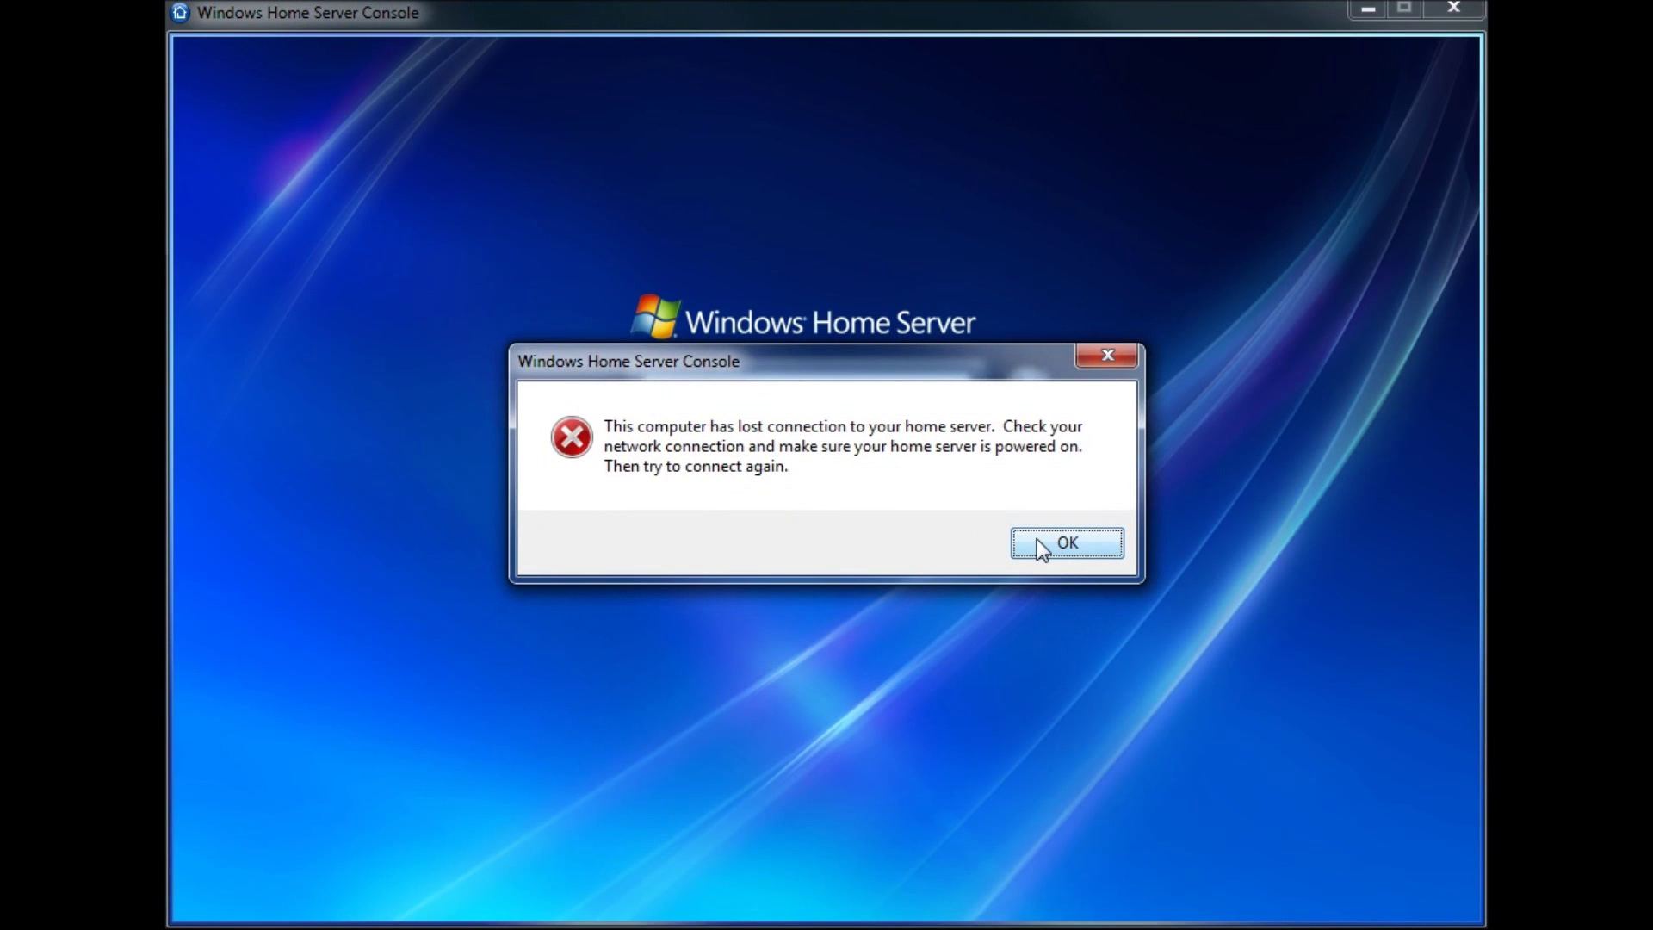
{"action": "left_click", "coordinate": [1038, 541]}
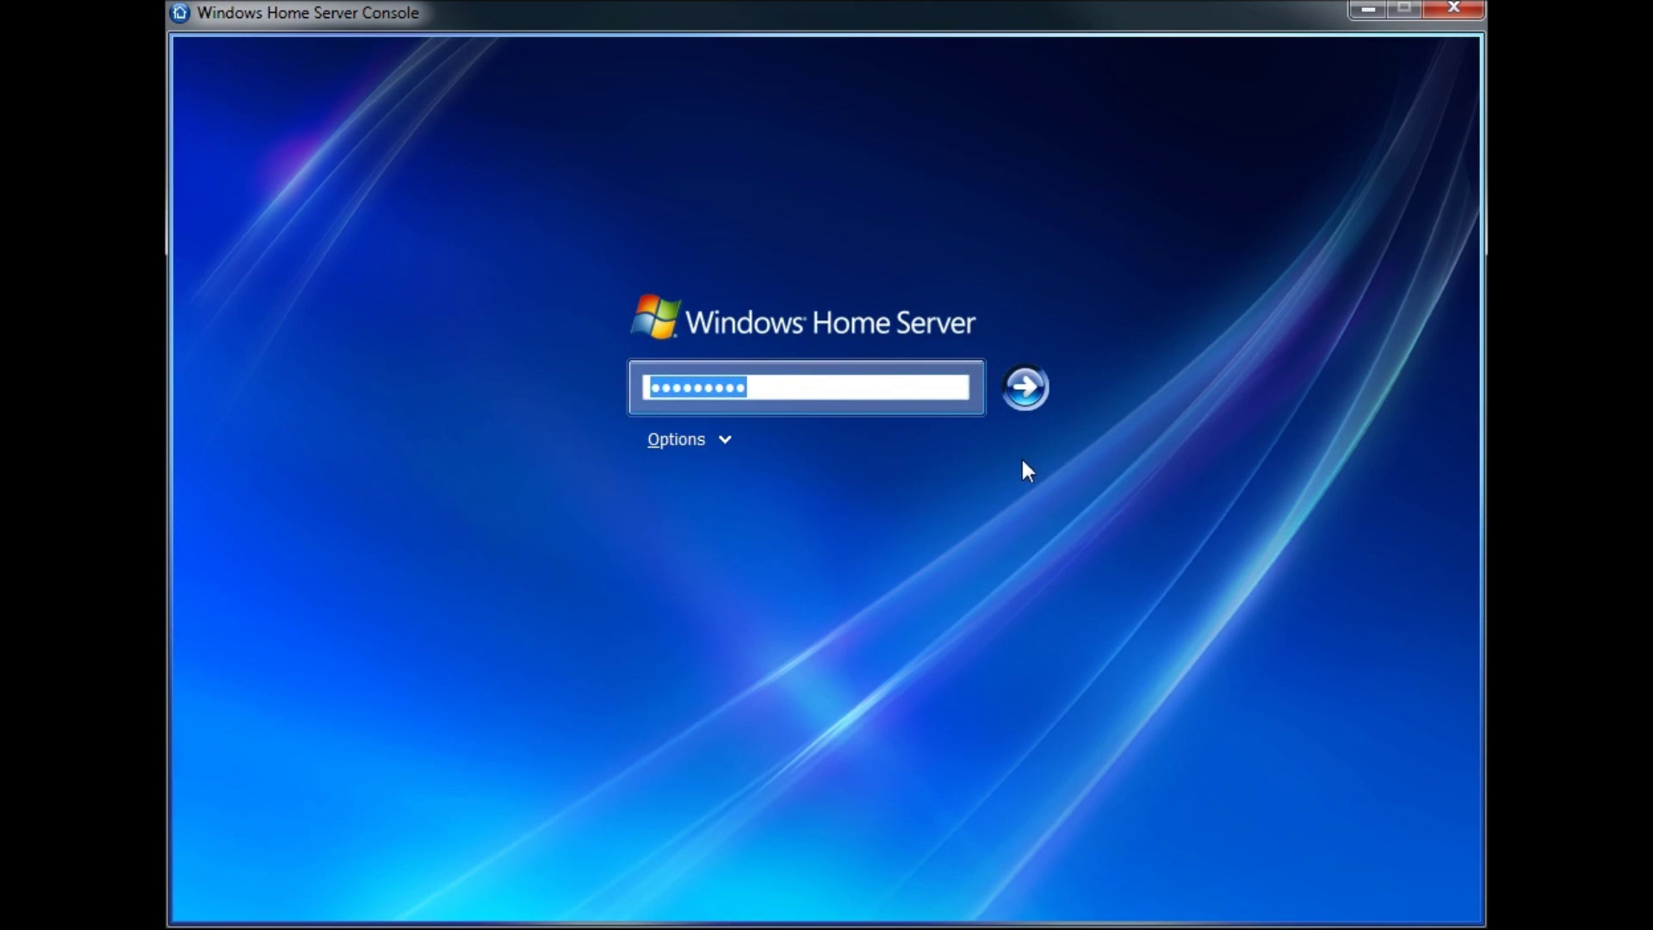
{"action": "left_click", "coordinate": [1042, 394]}
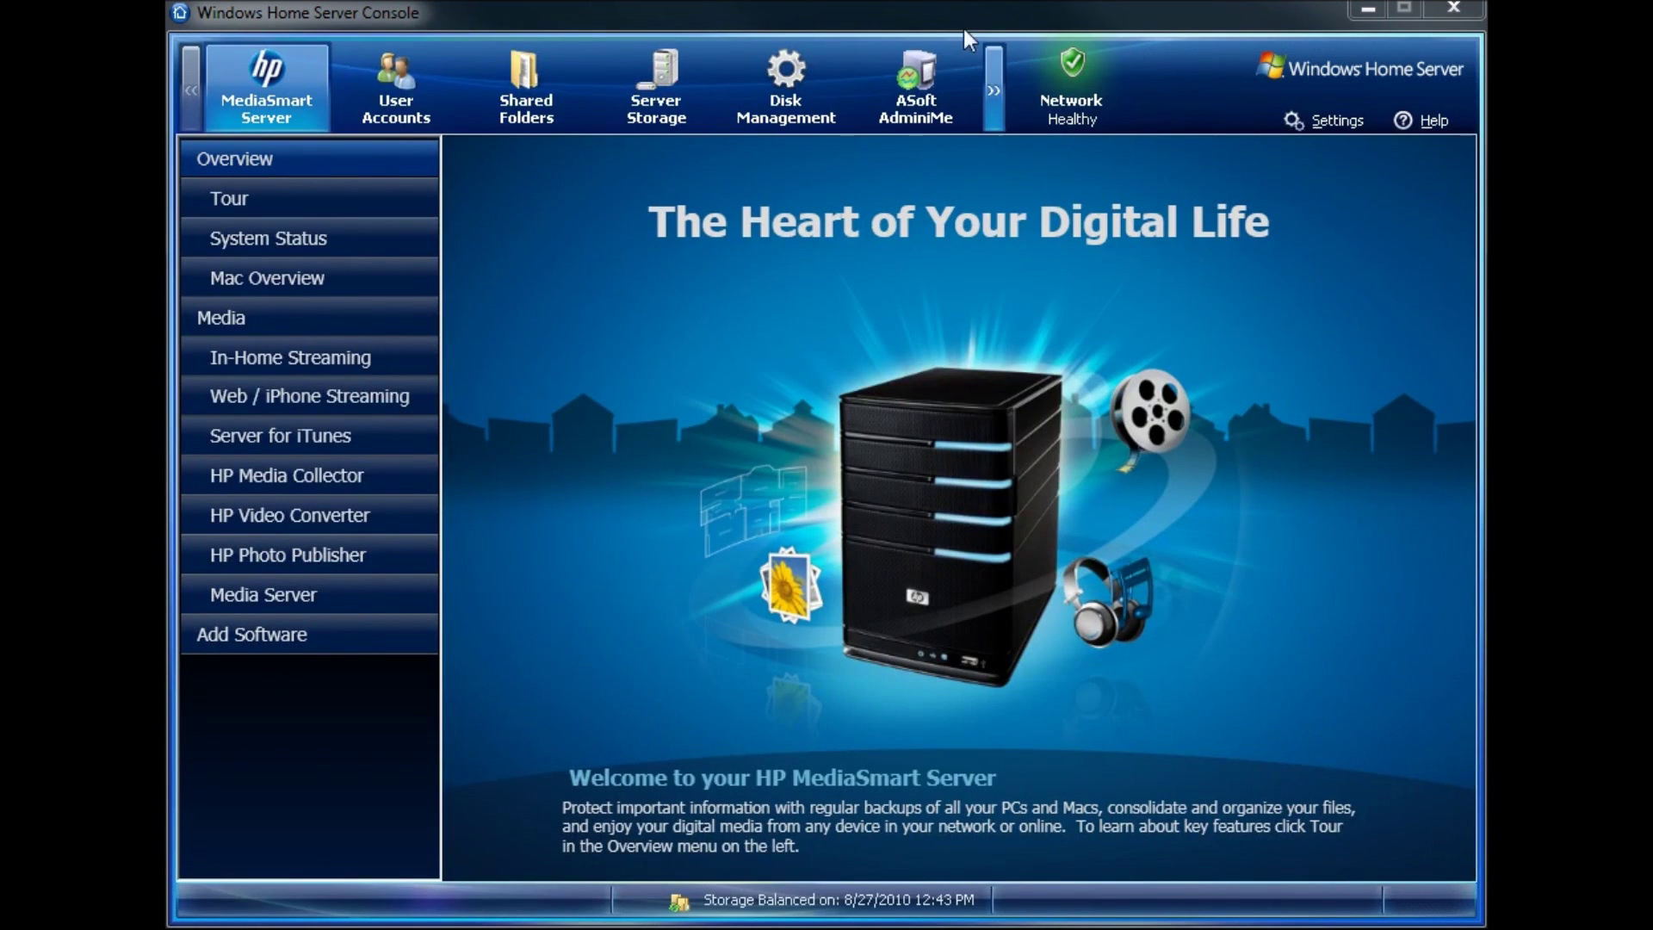
{"action": "left_click", "coordinate": [994, 92]}
Scroll the console's add-in tabs to Blackbox for WHS and open its sensor readings.
{"action": "left_click", "coordinate": [994, 91]}
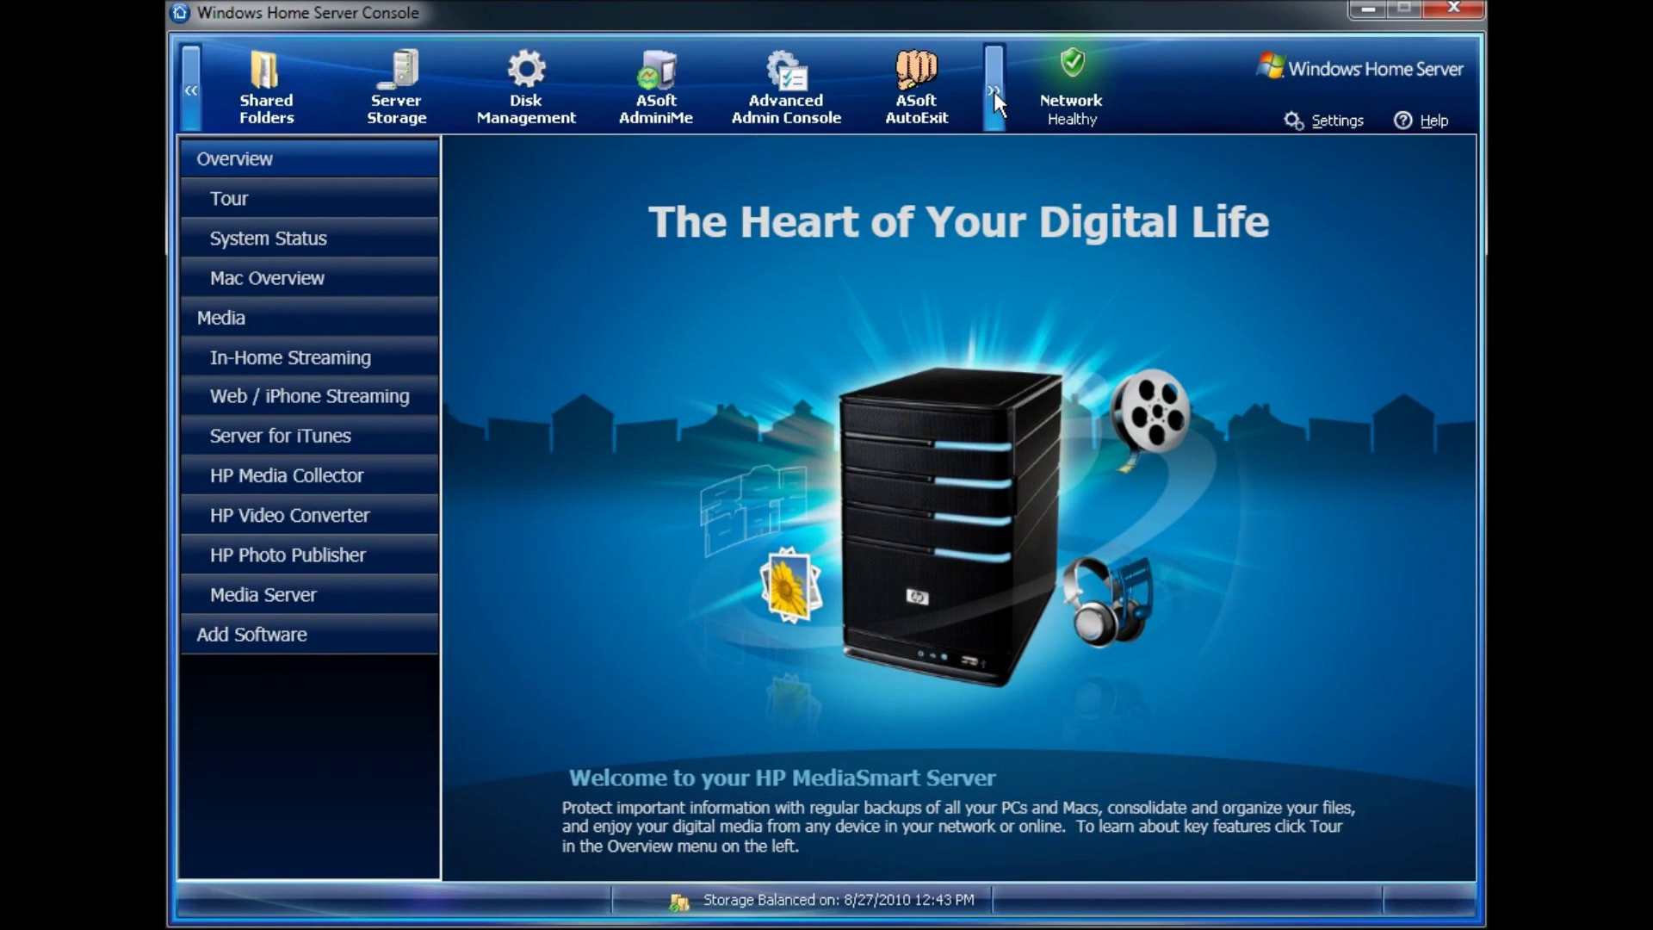
{"action": "left_click", "coordinate": [994, 91]}
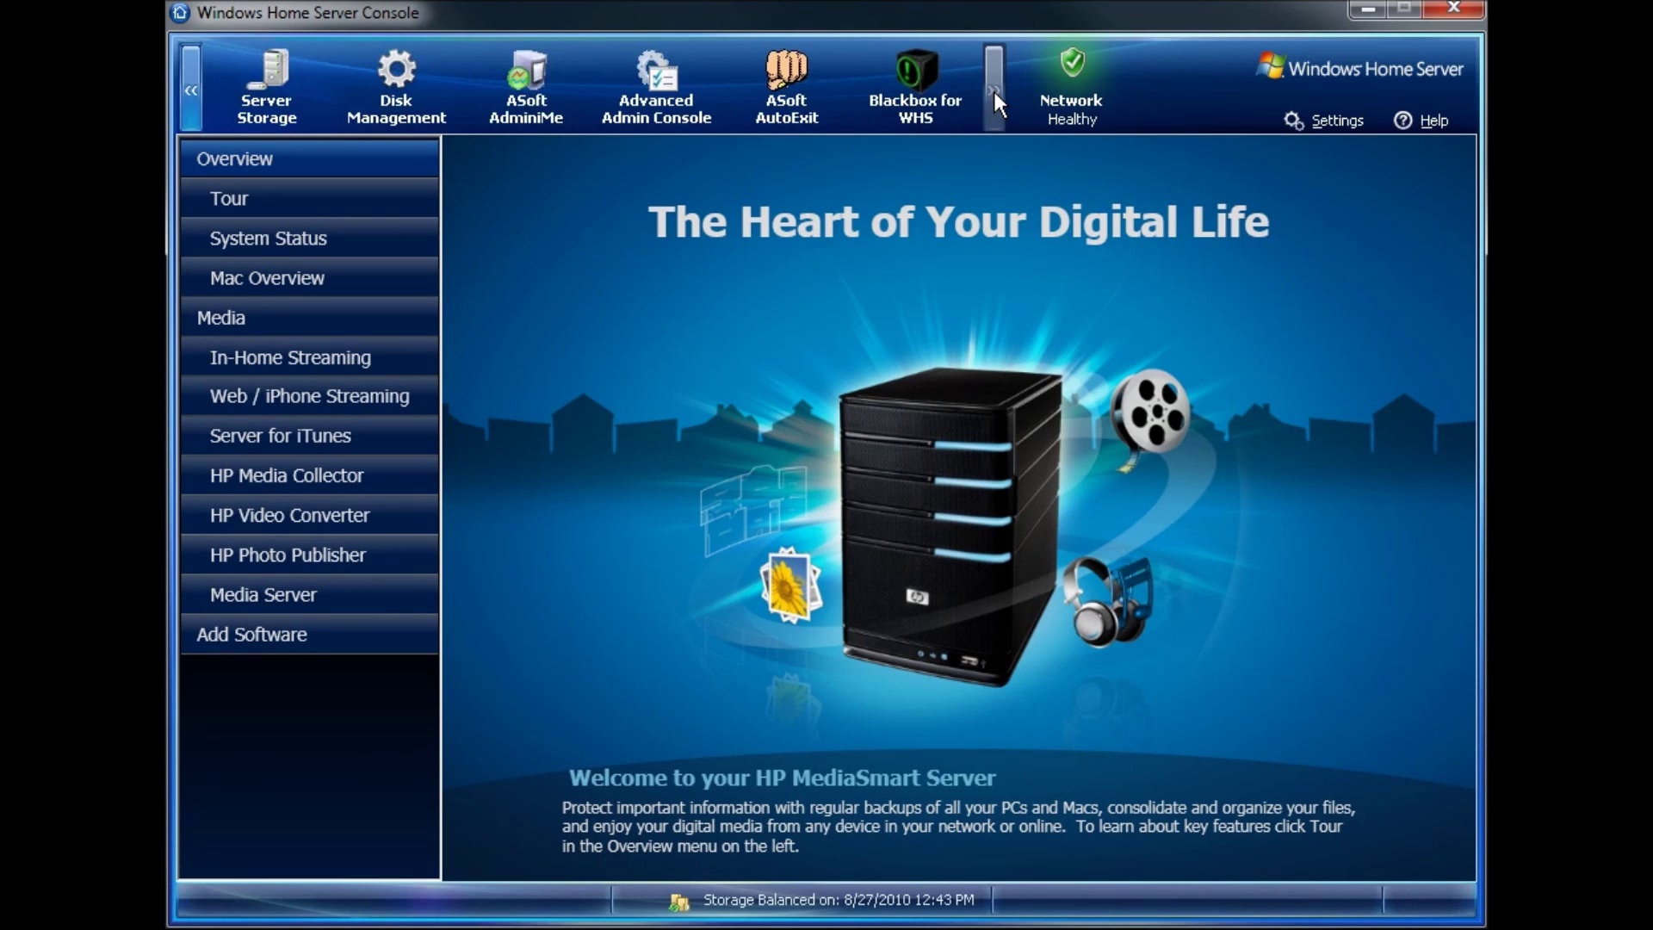
{"action": "left_click", "coordinate": [906, 95]}
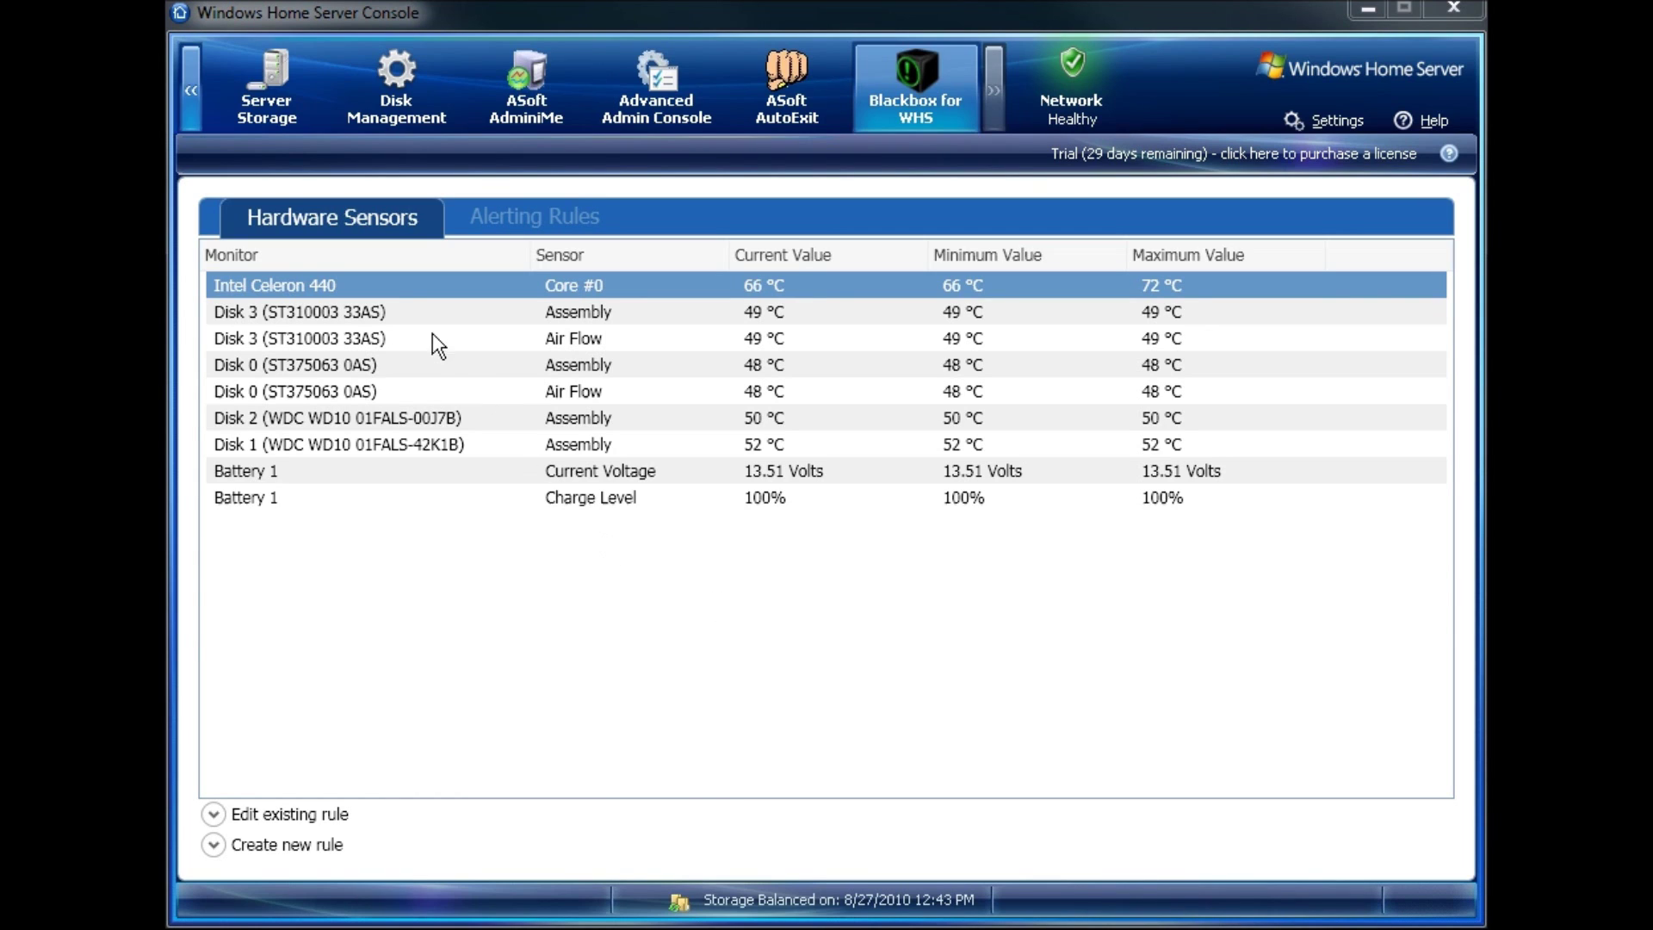
{"action": "right_click", "coordinate": [356, 255]}
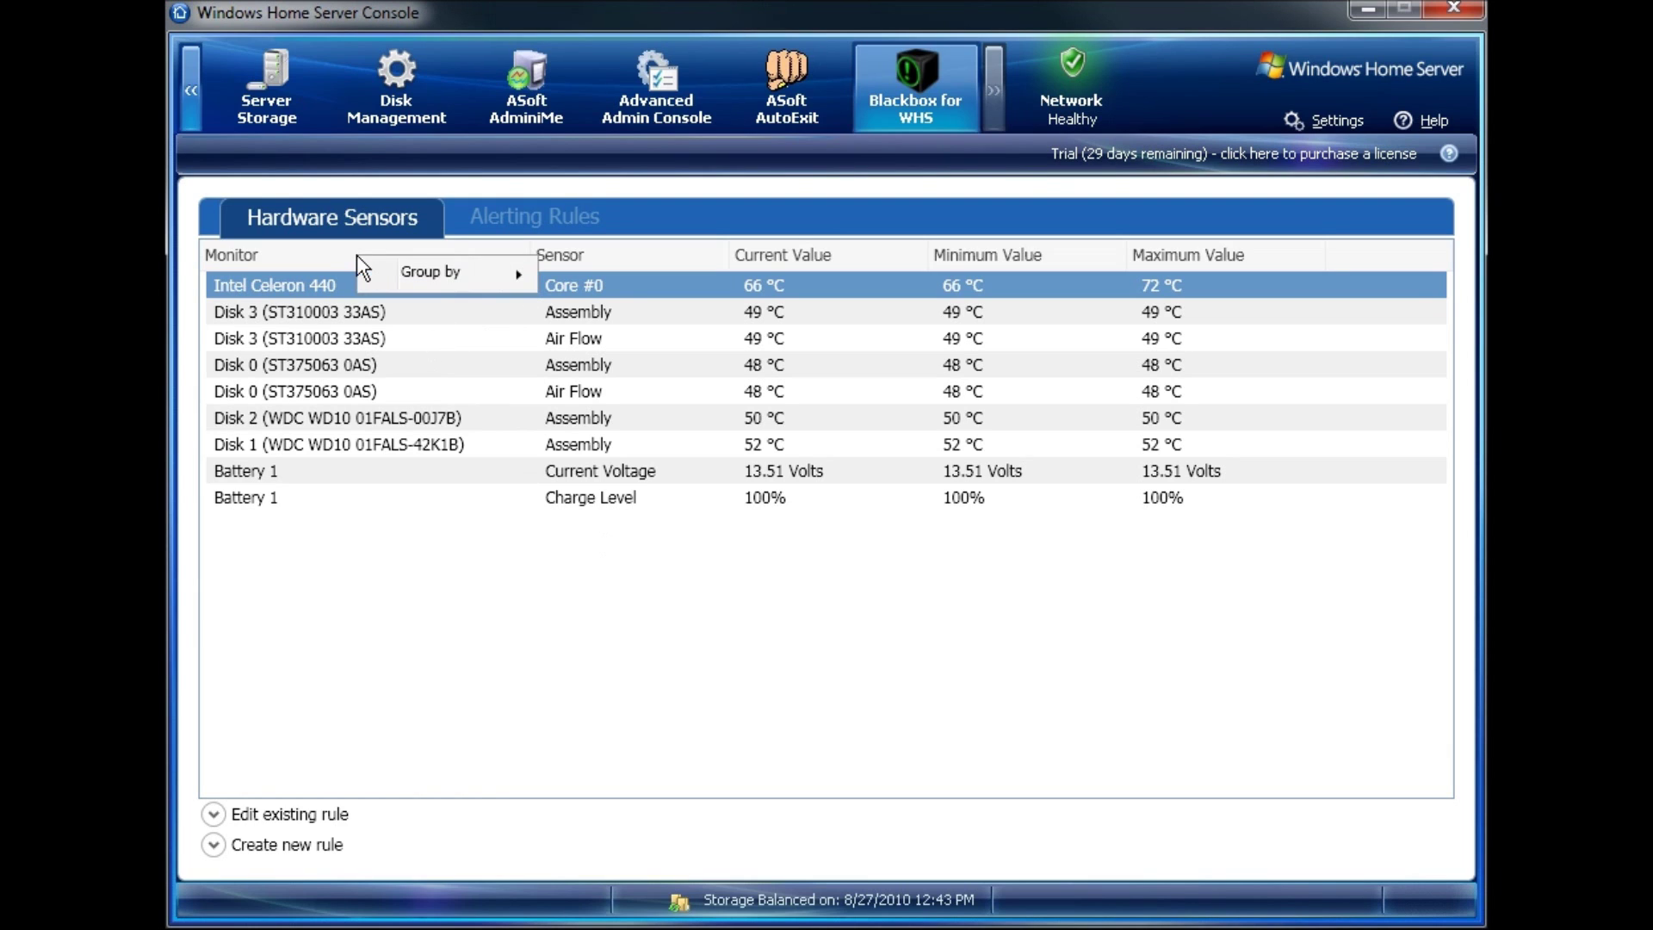
{"action": "mouse_move", "coordinate": [405, 272]}
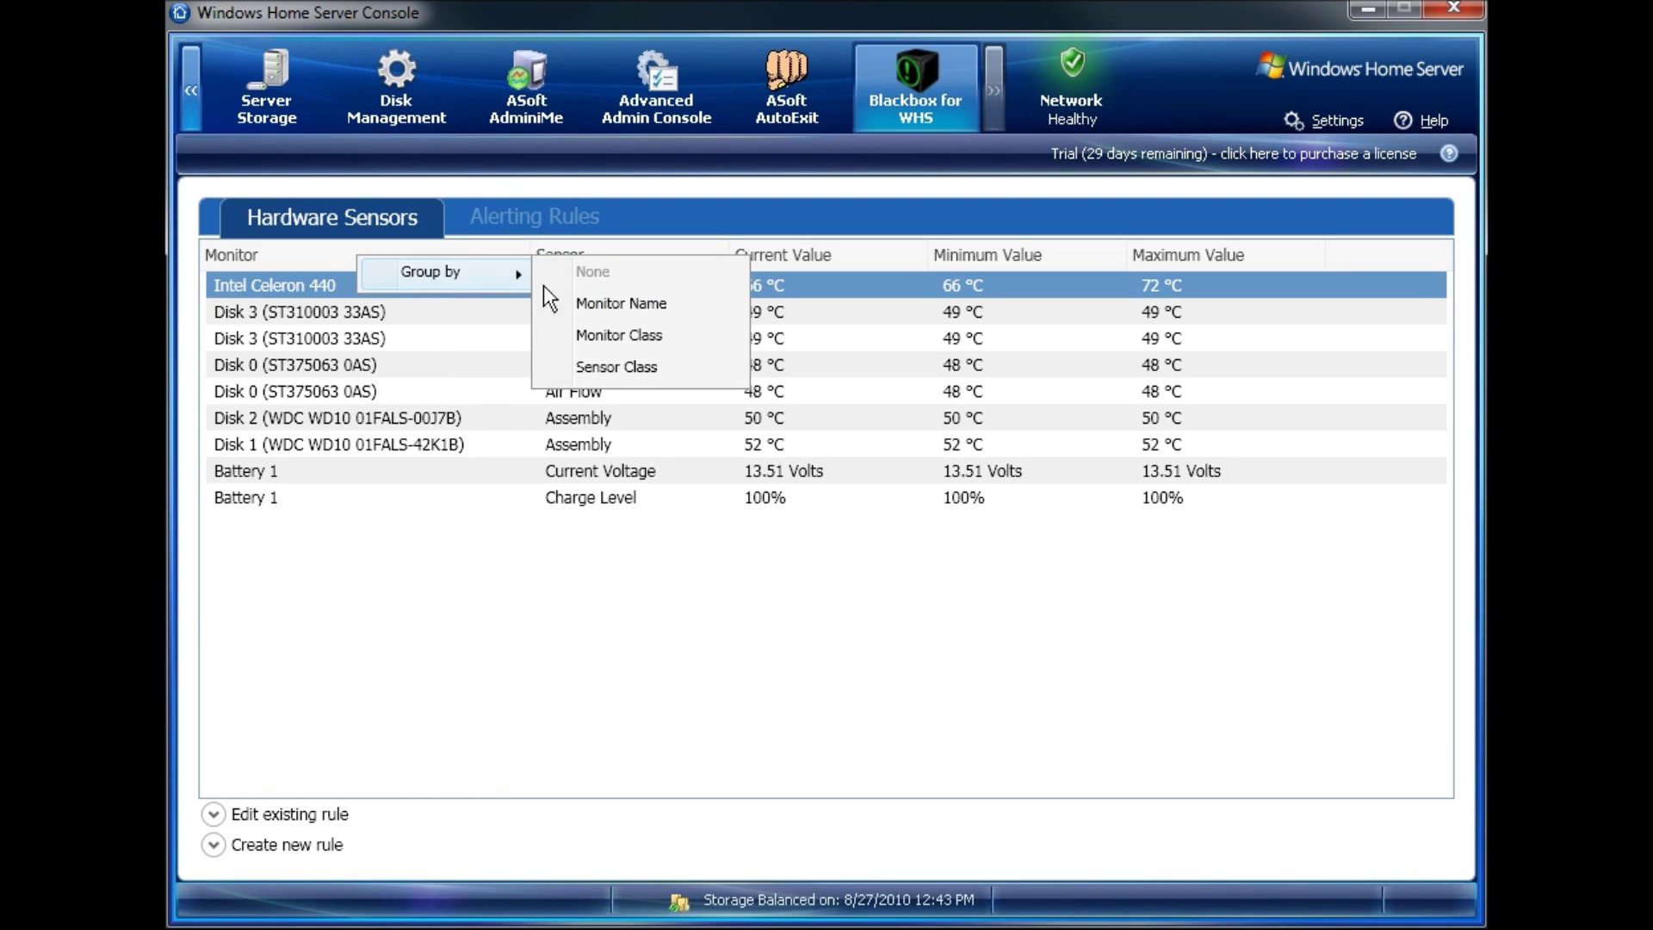
{"action": "left_click", "coordinate": [643, 597]}
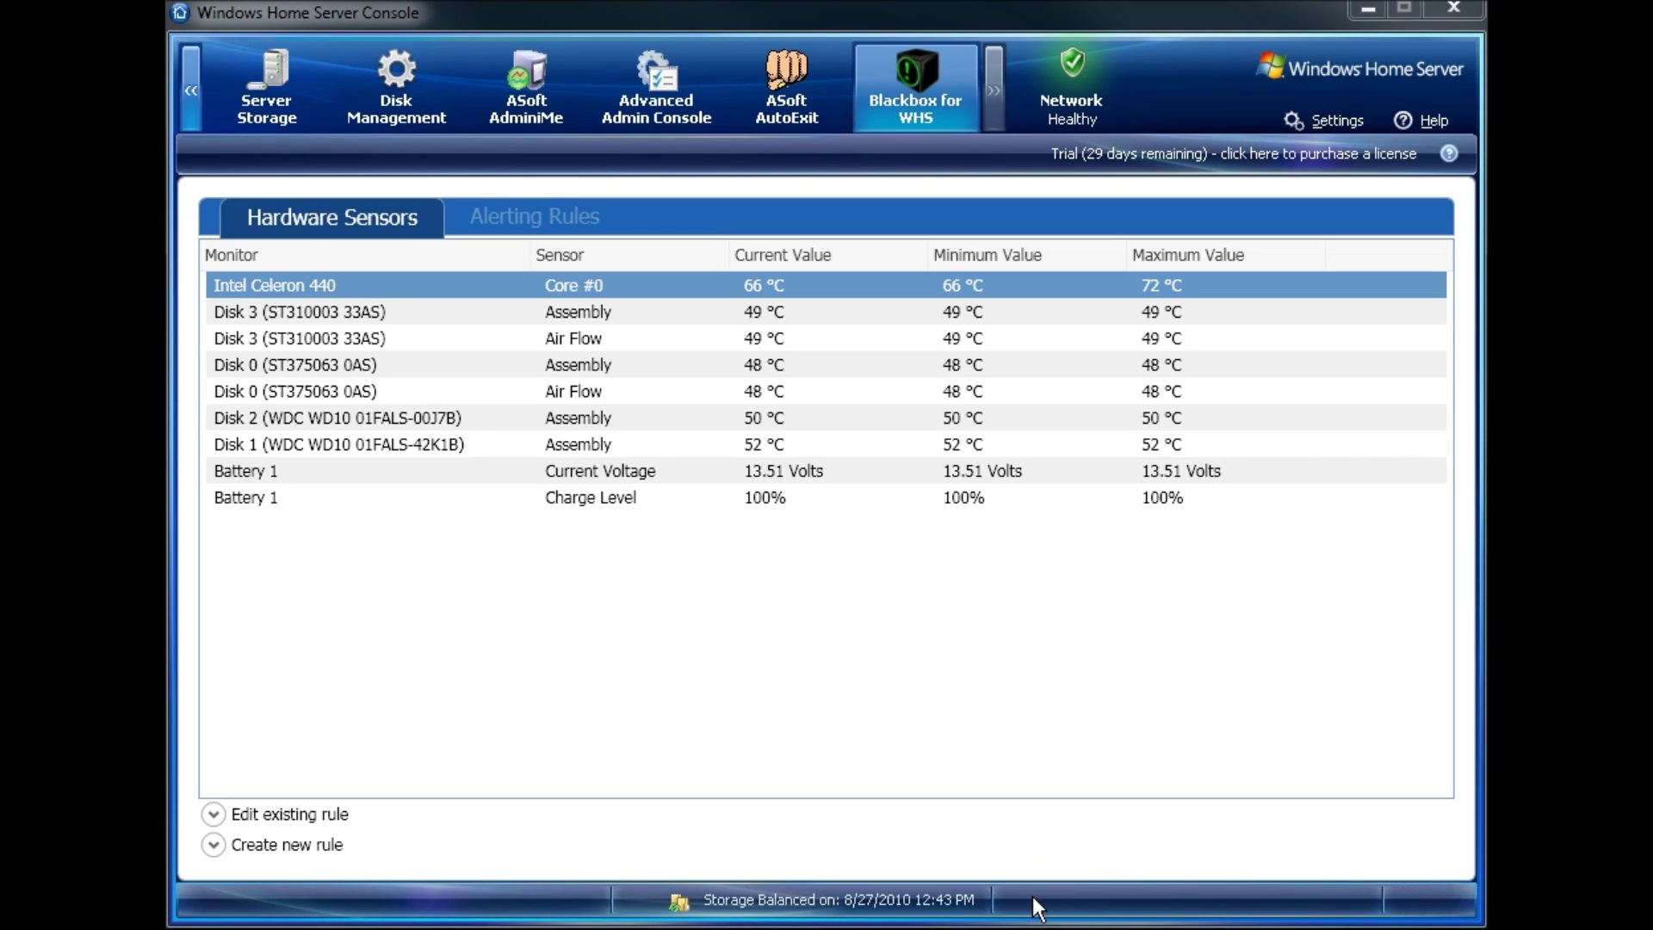
{"action": "left_click", "coordinate": [545, 216]}
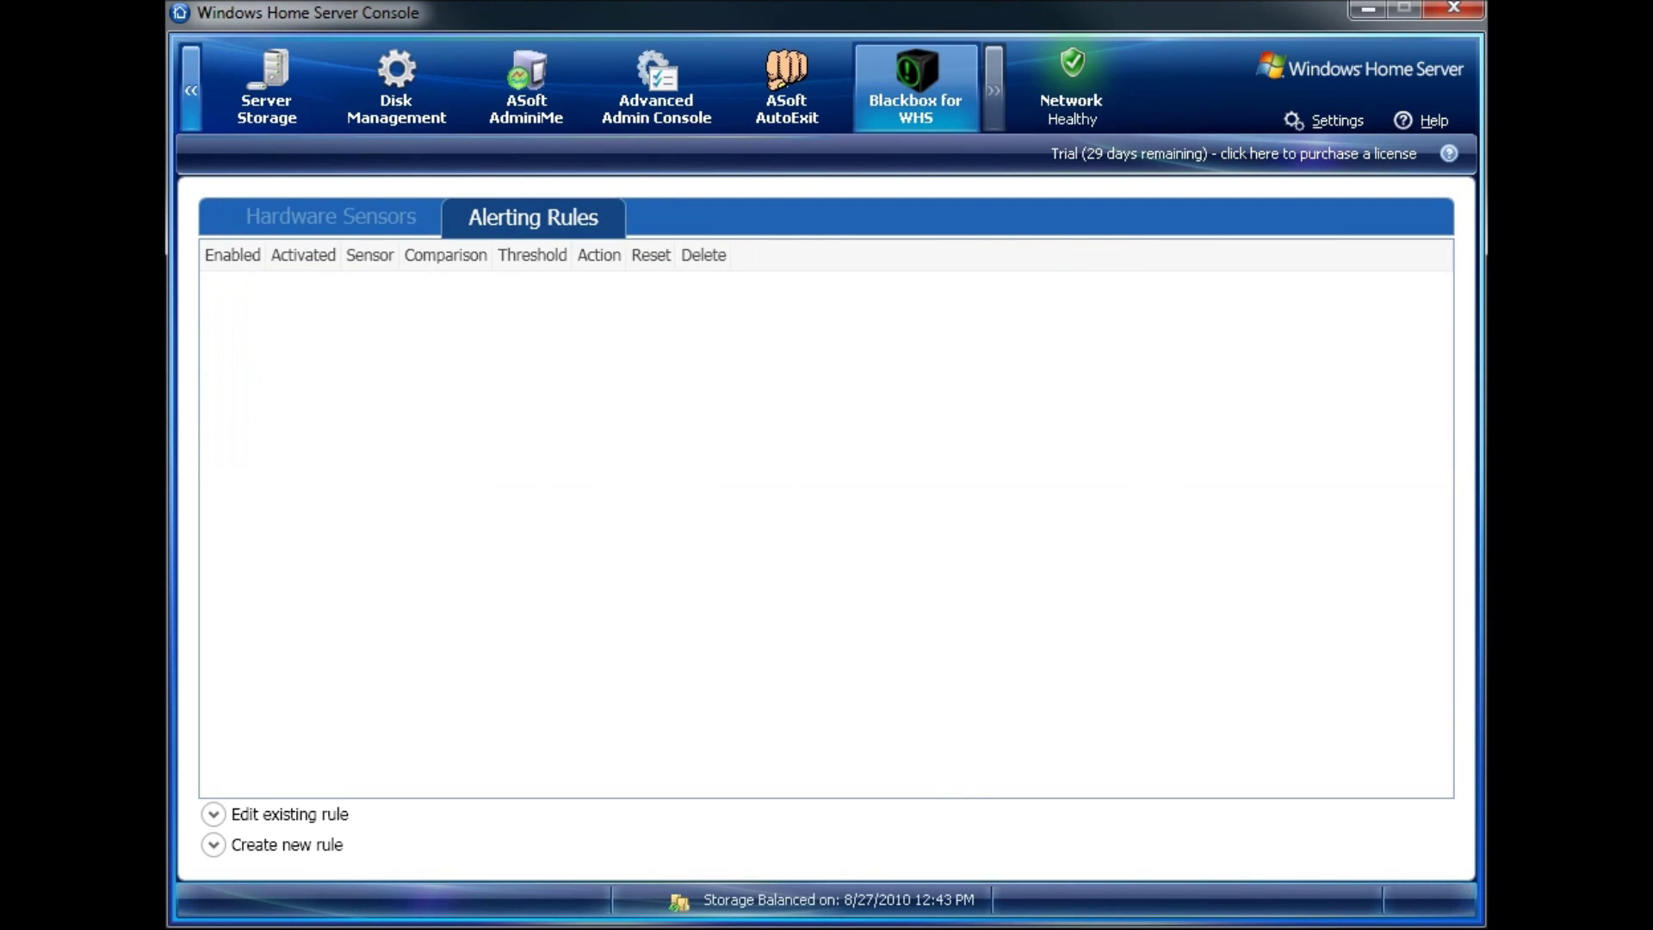
Start a new rule with the condition Intel Celeron 440 Core #0 is greater than 75.
{"action": "left_click", "coordinate": [213, 845]}
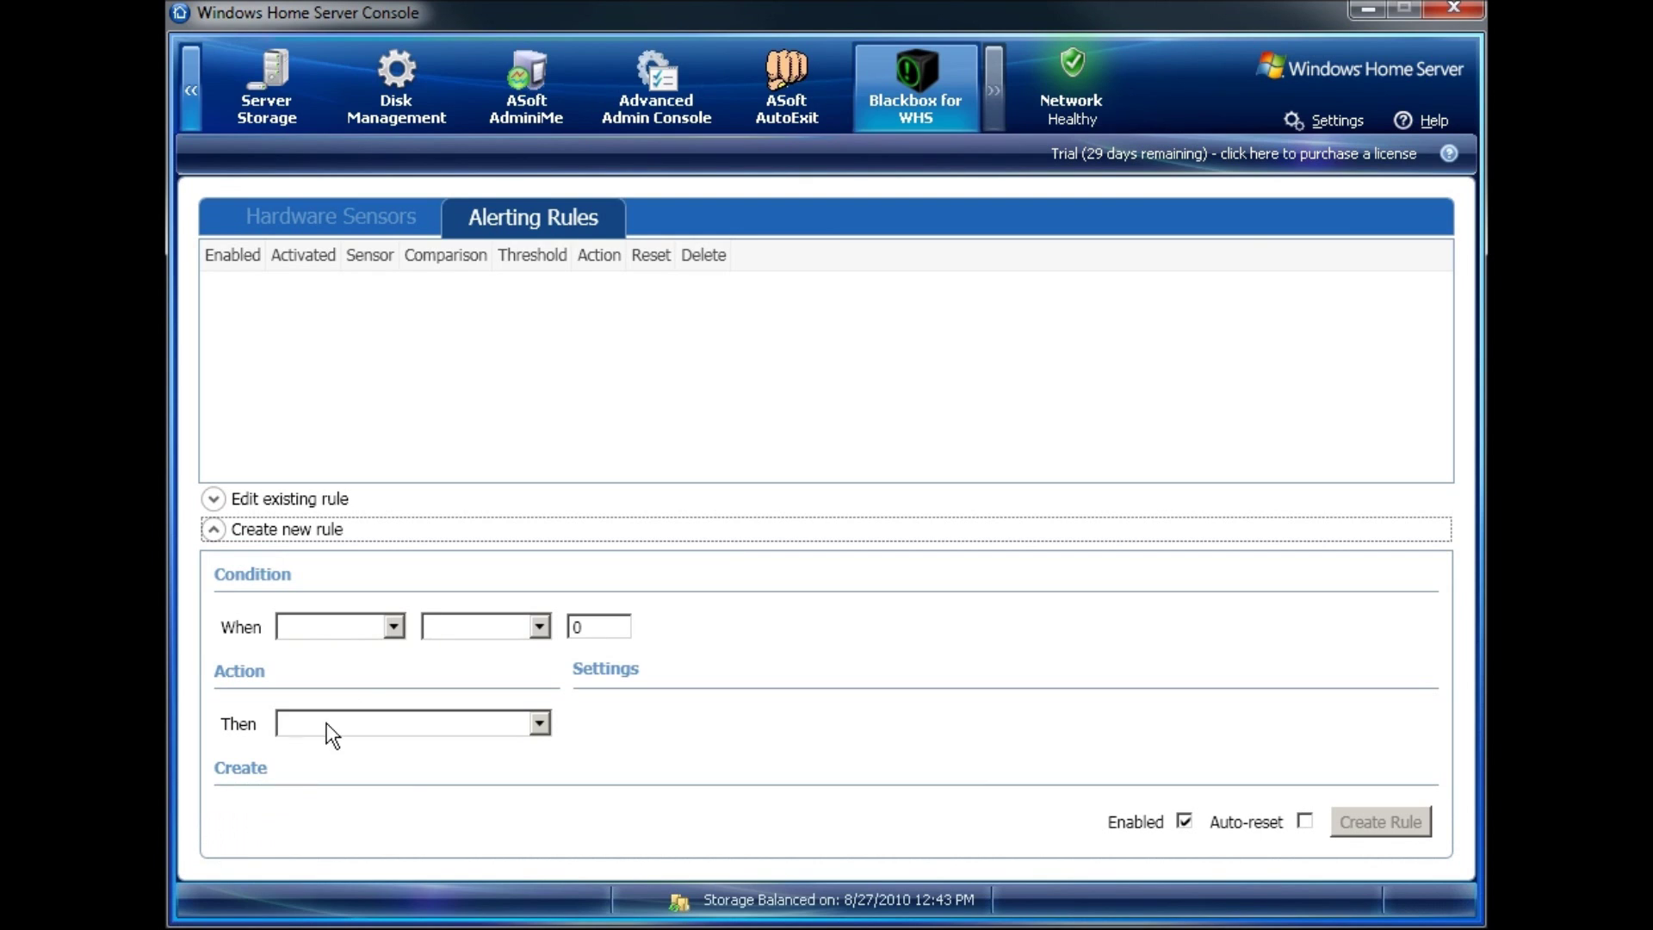
{"action": "left_click", "coordinate": [389, 625]}
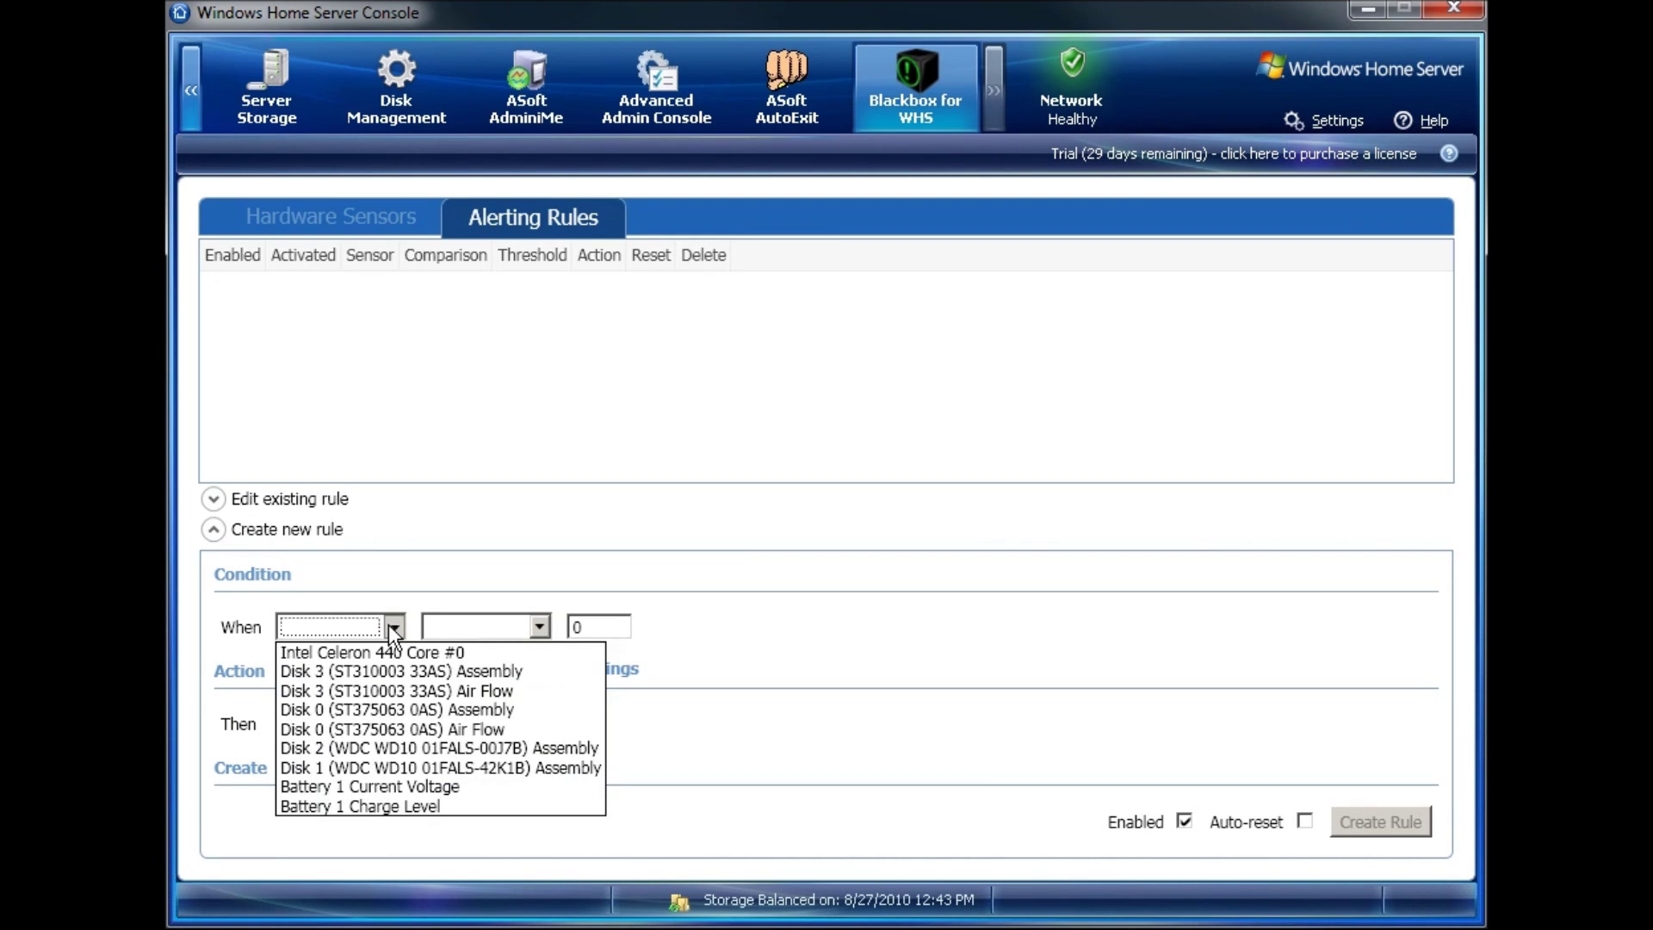
{"action": "left_click", "coordinate": [391, 652]}
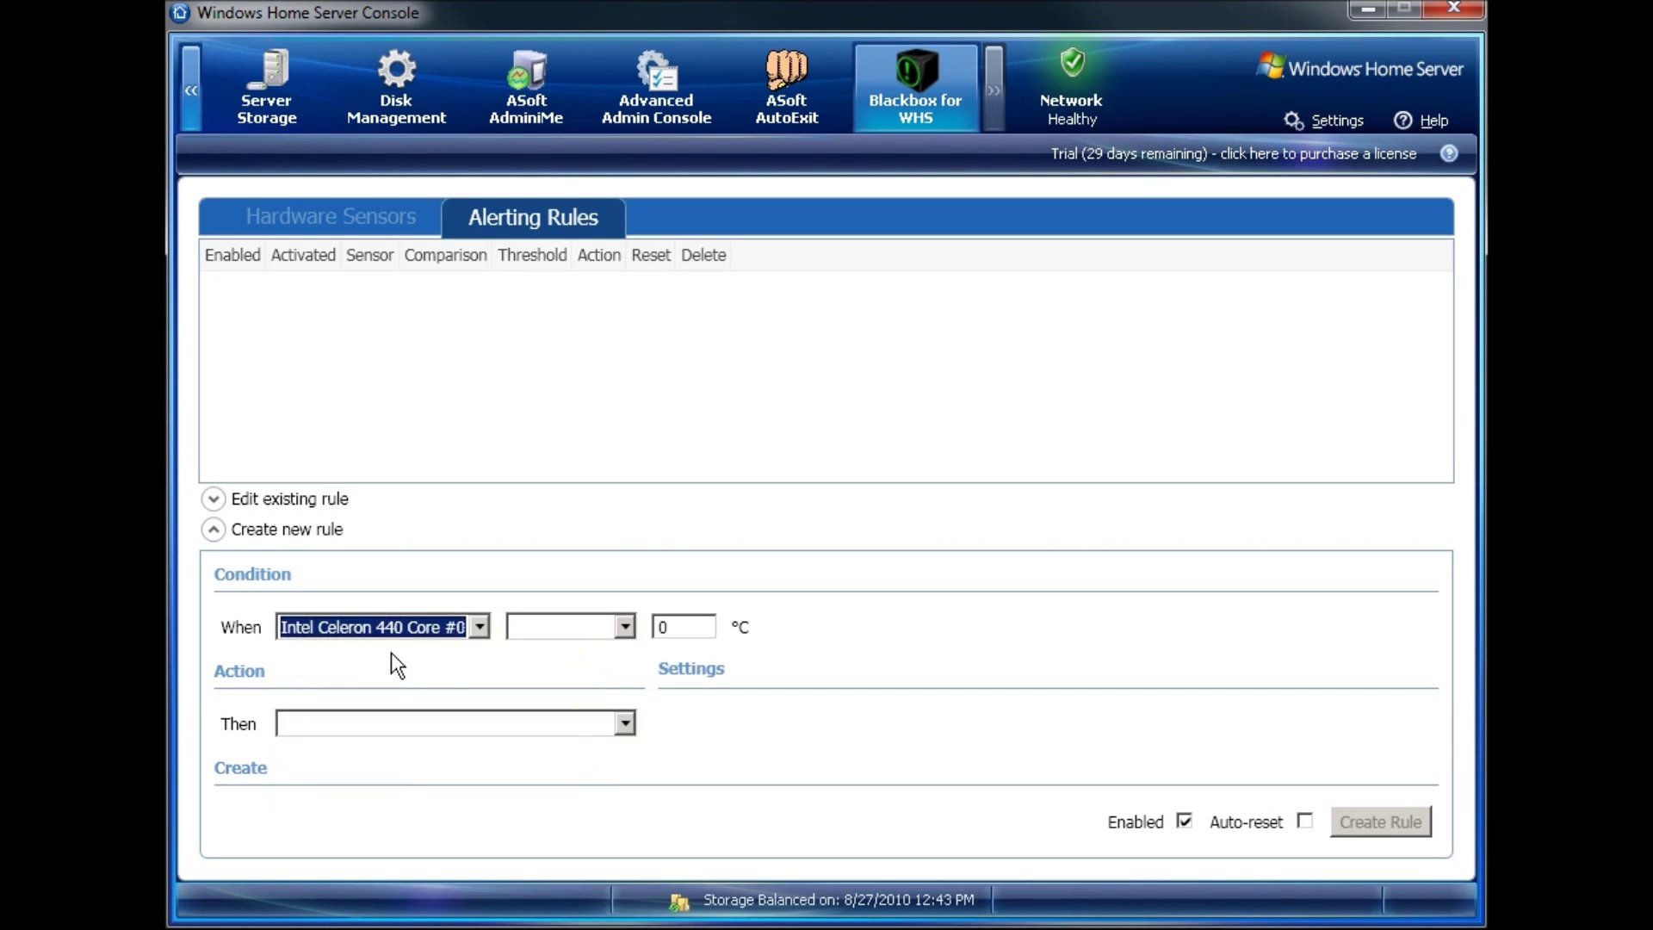
{"action": "left_click", "coordinate": [627, 628]}
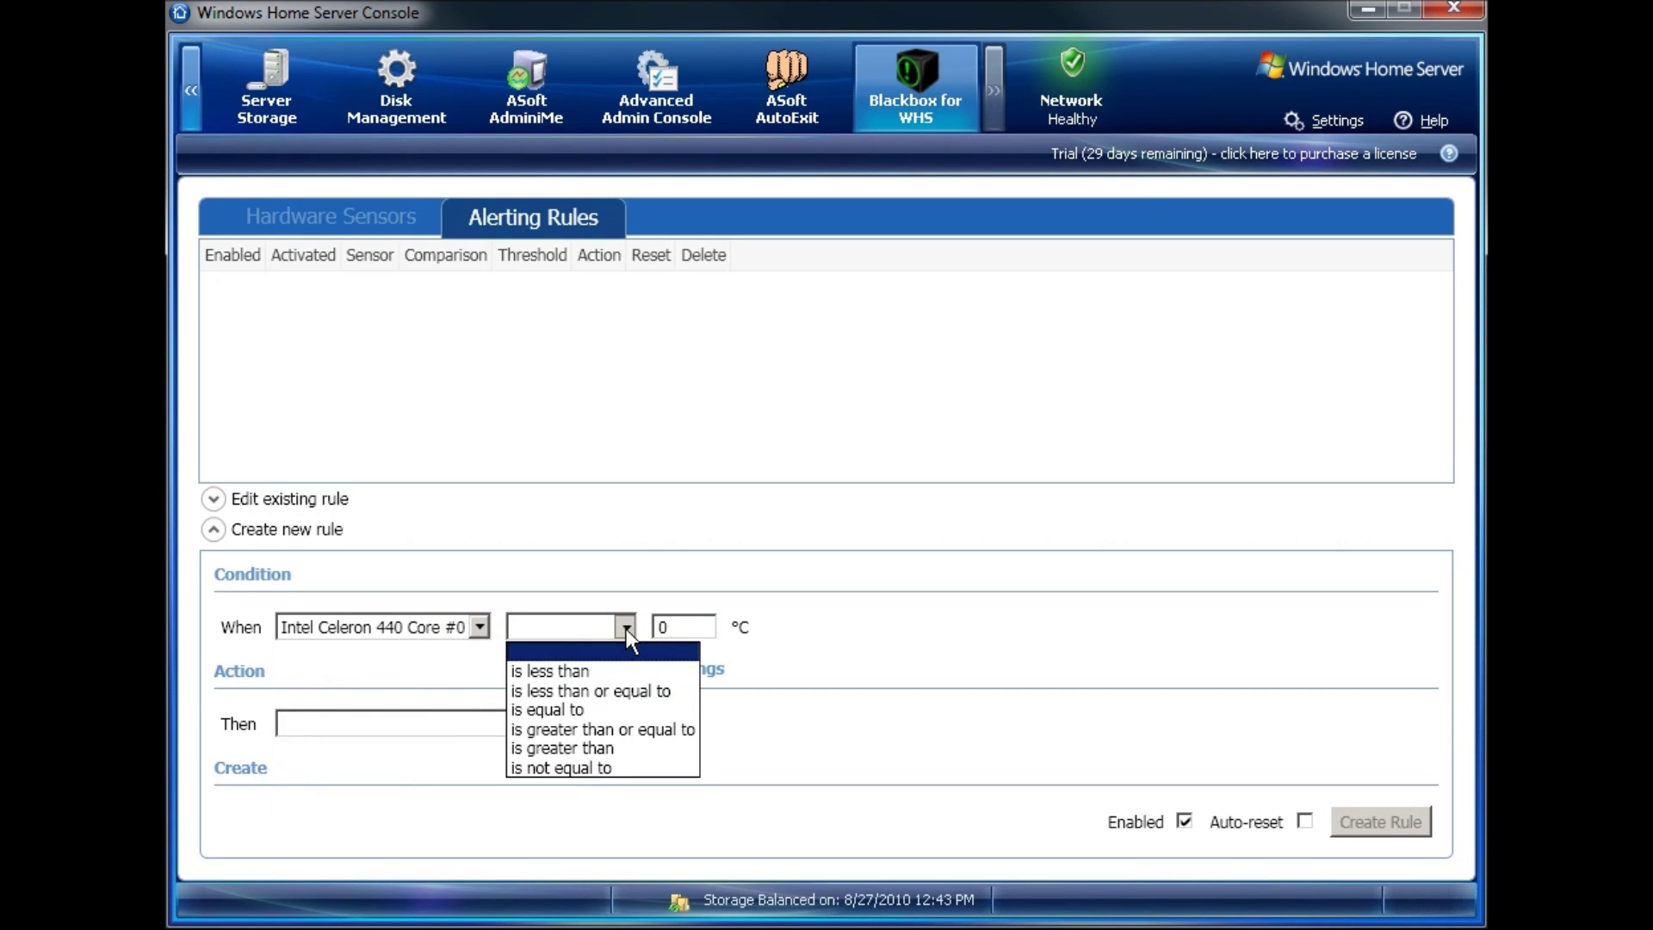
{"action": "left_click", "coordinate": [591, 749]}
{"action": "key", "text": "Tab"}
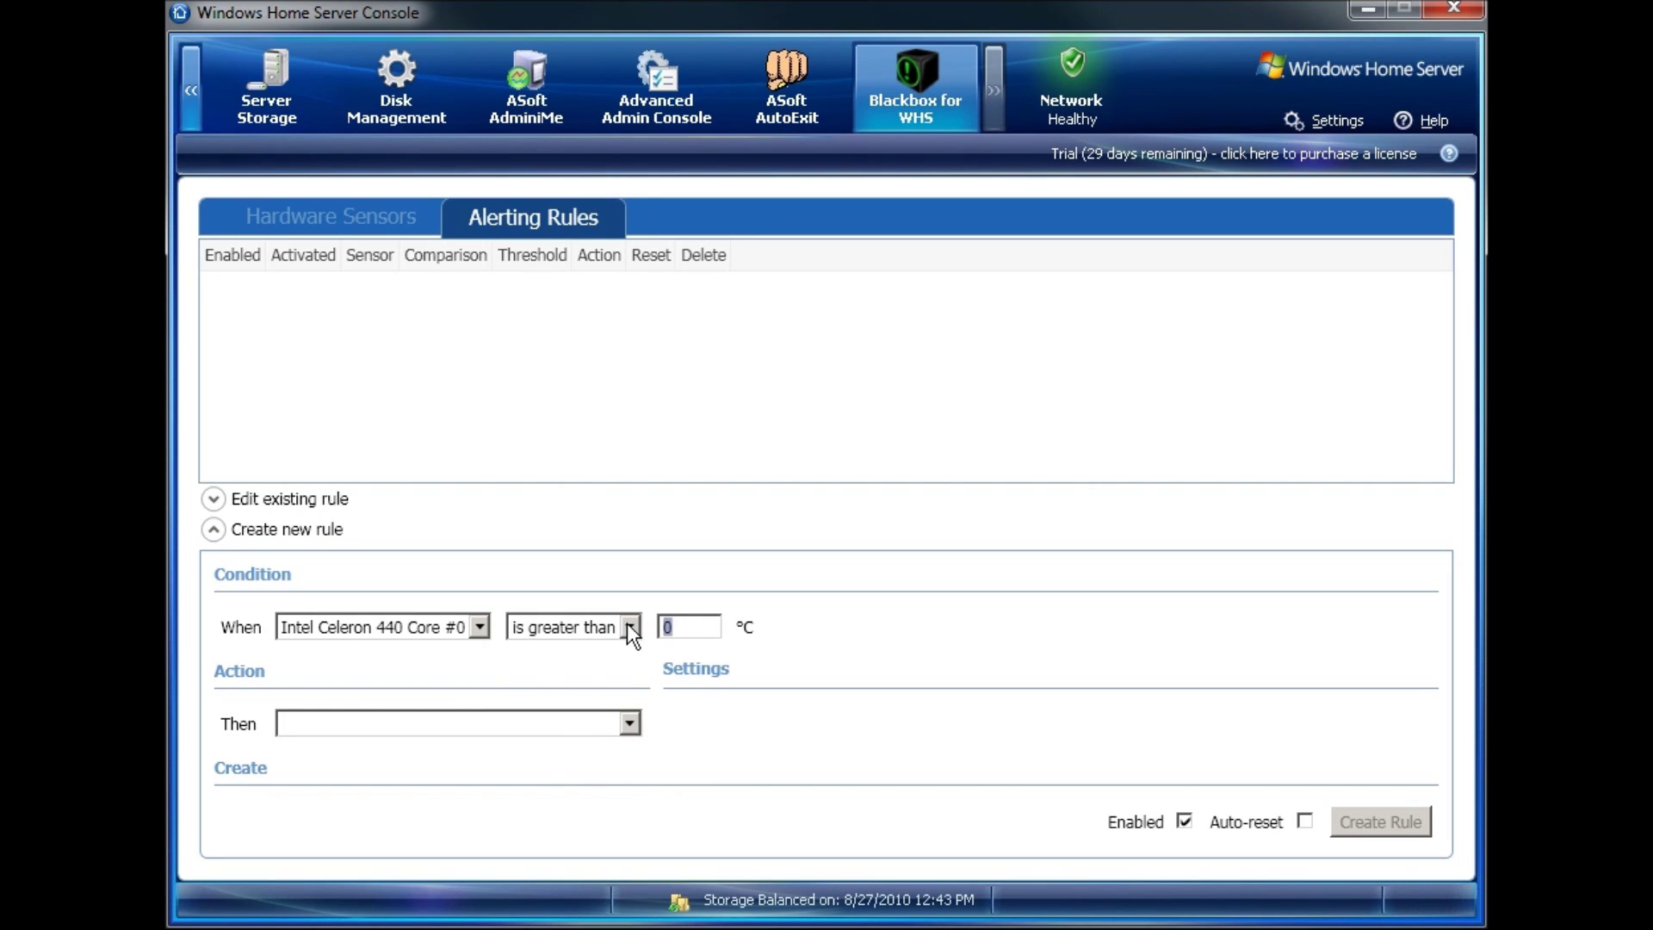
{"action": "type", "text": "75"}
Make the rule create a WHS_WARNING health notification and save it.
{"action": "left_click", "coordinate": [463, 721]}
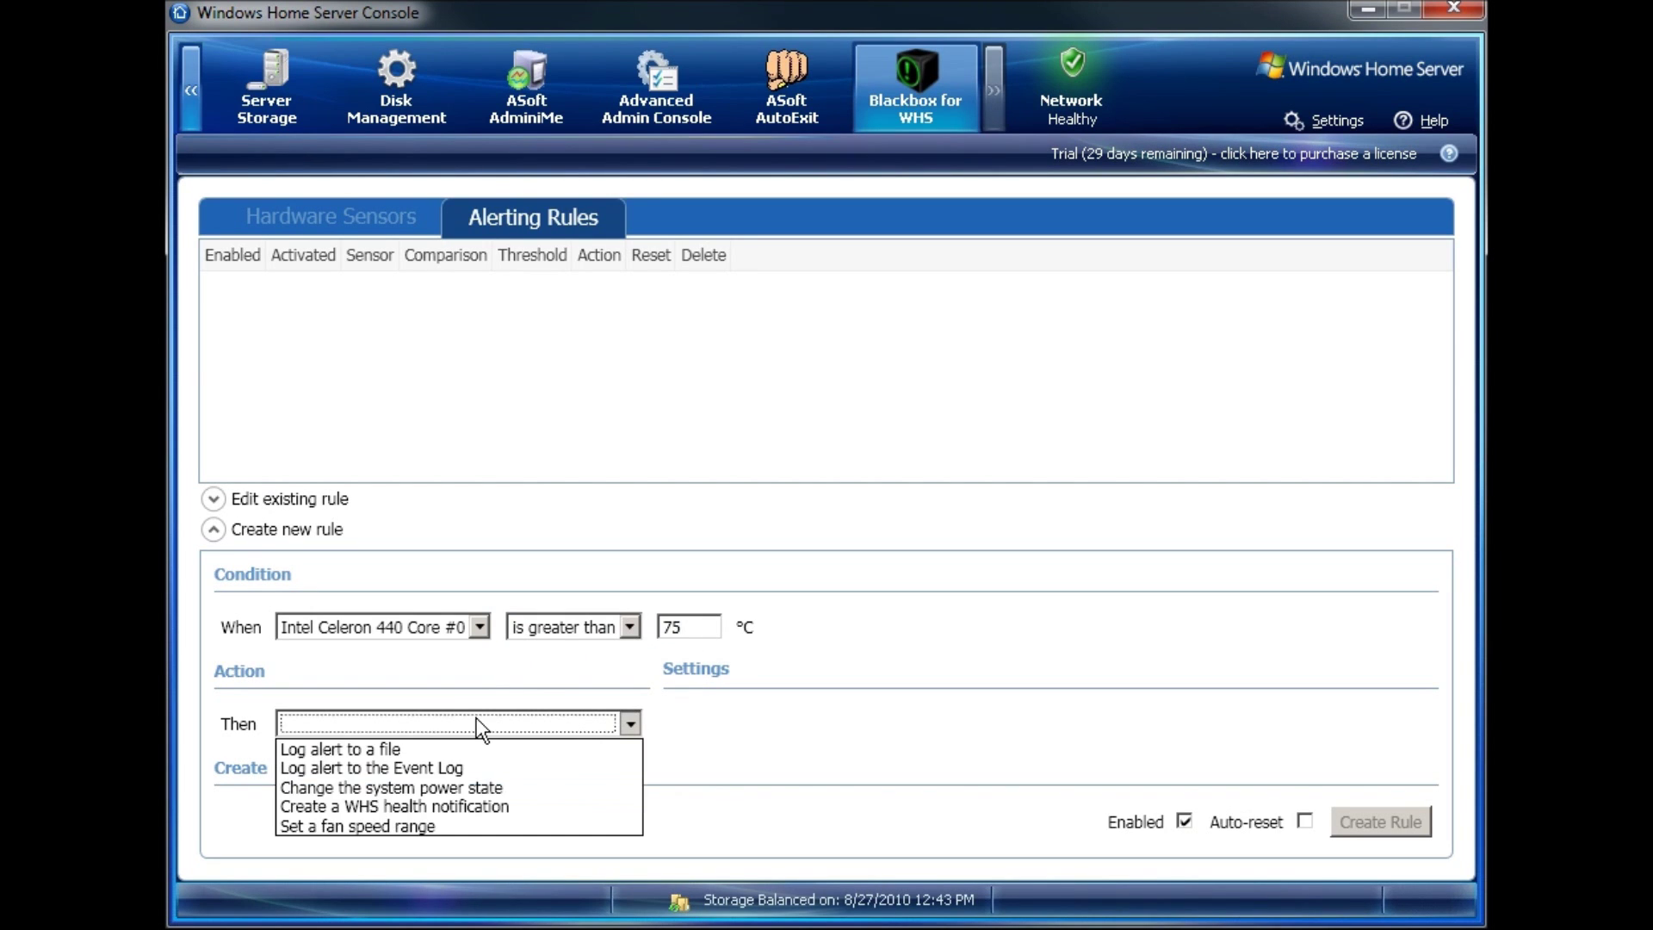
{"action": "left_click", "coordinate": [401, 803]}
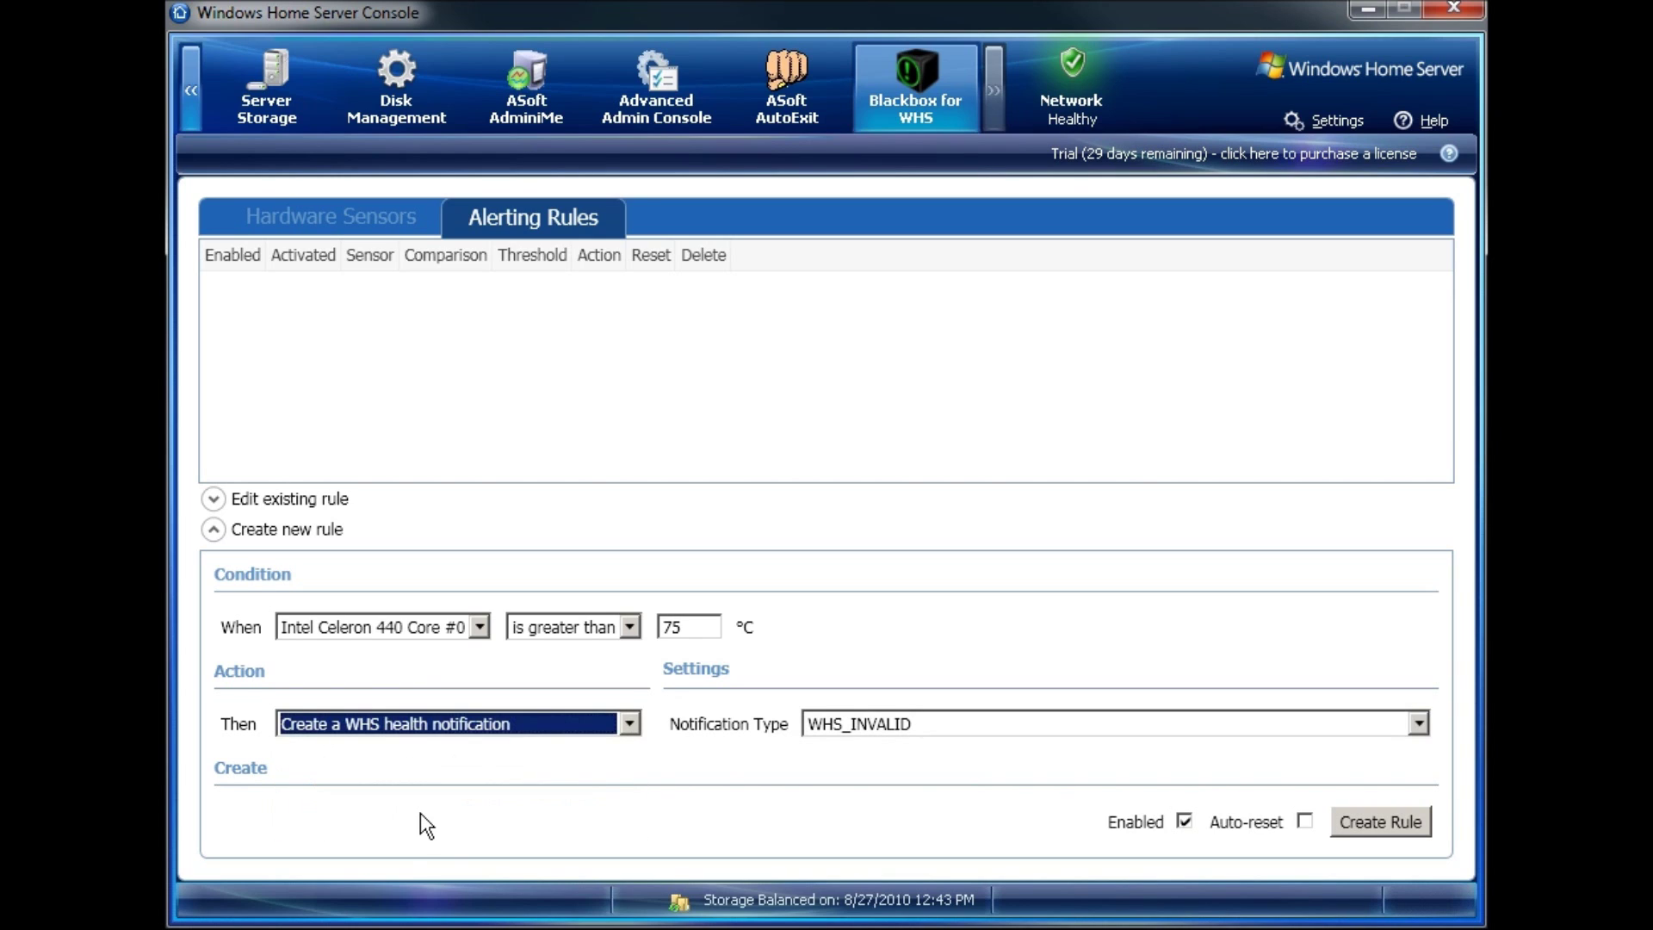
{"action": "left_click", "coordinate": [1021, 725]}
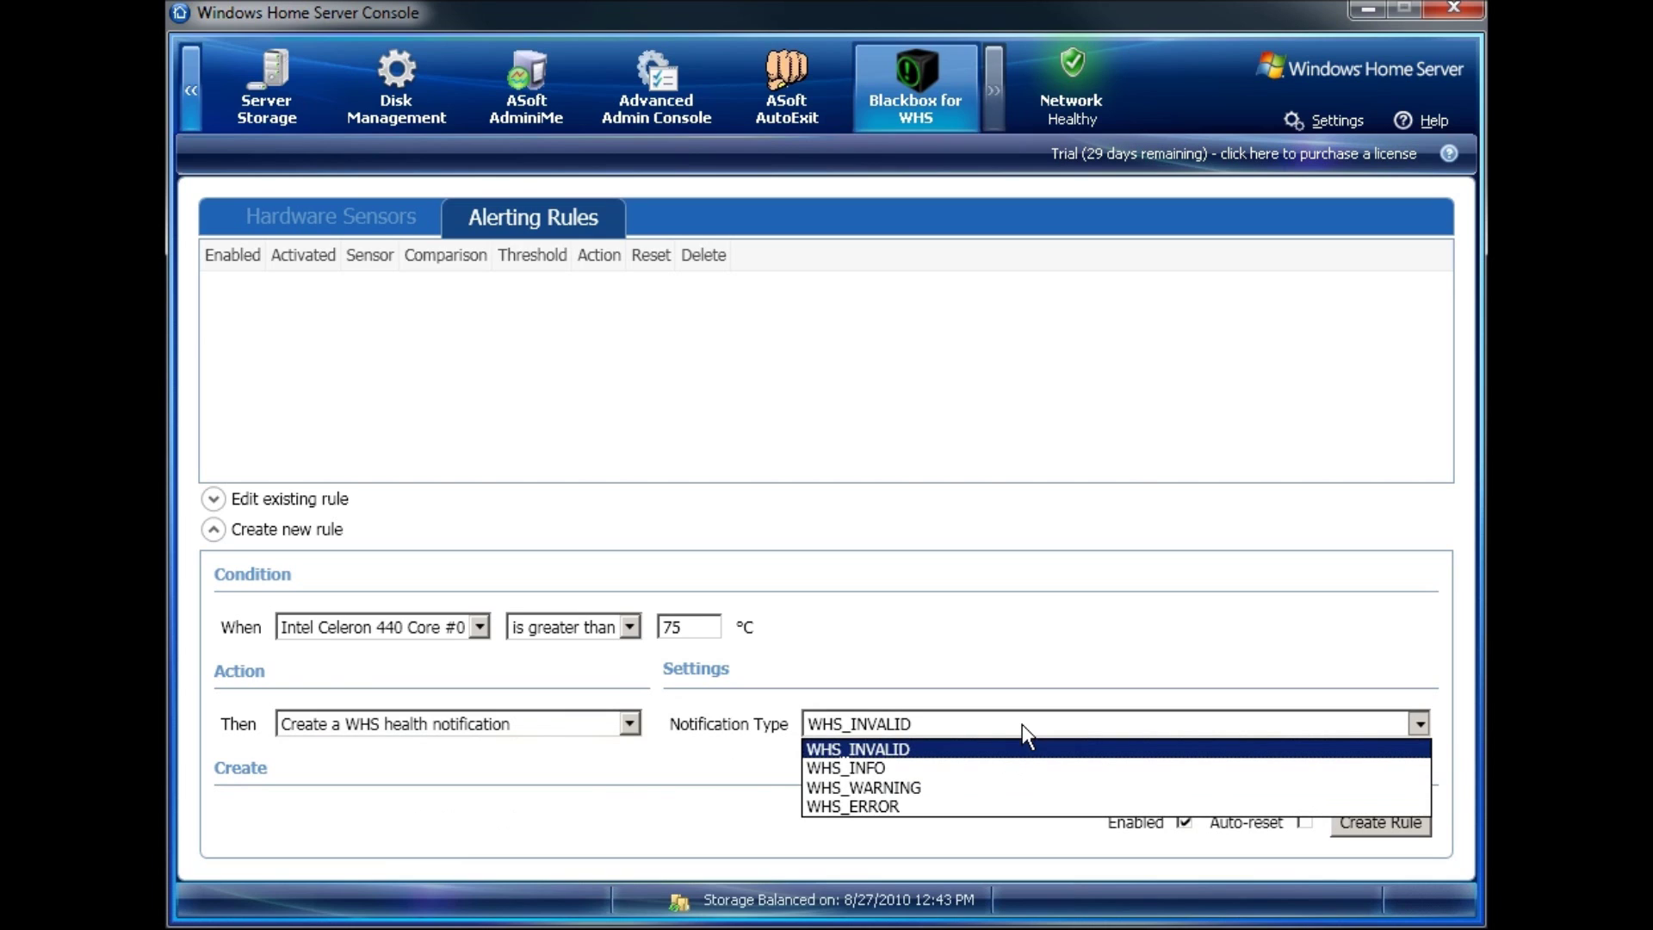
{"action": "left_click", "coordinate": [901, 790]}
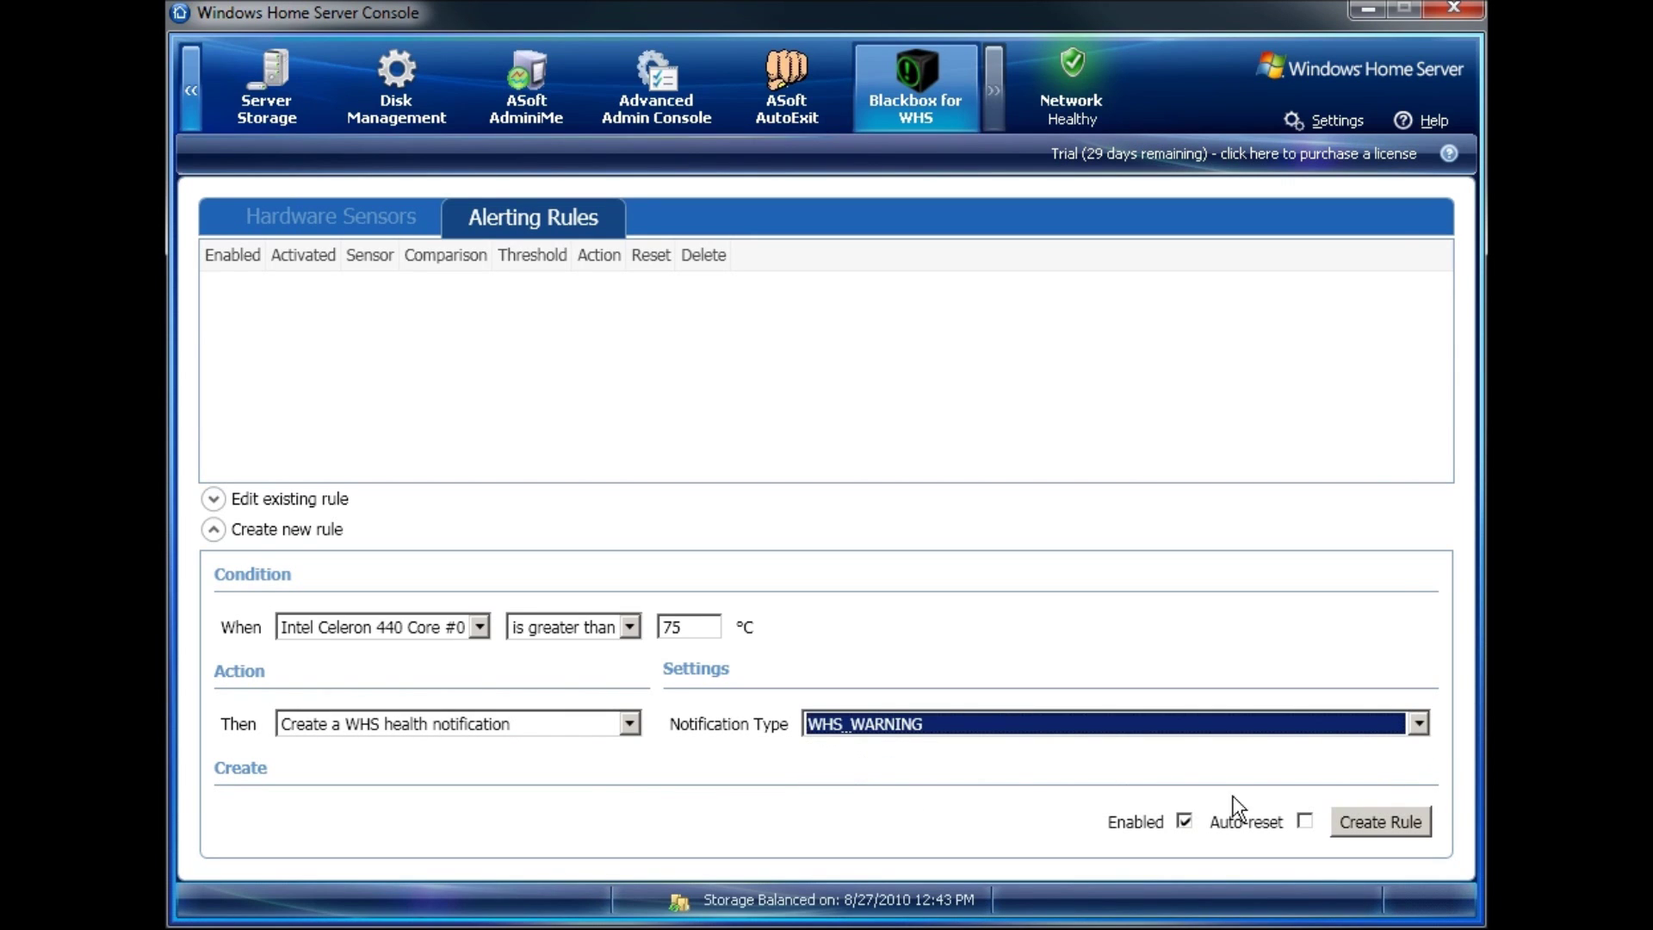
{"action": "left_click", "coordinate": [1403, 828]}
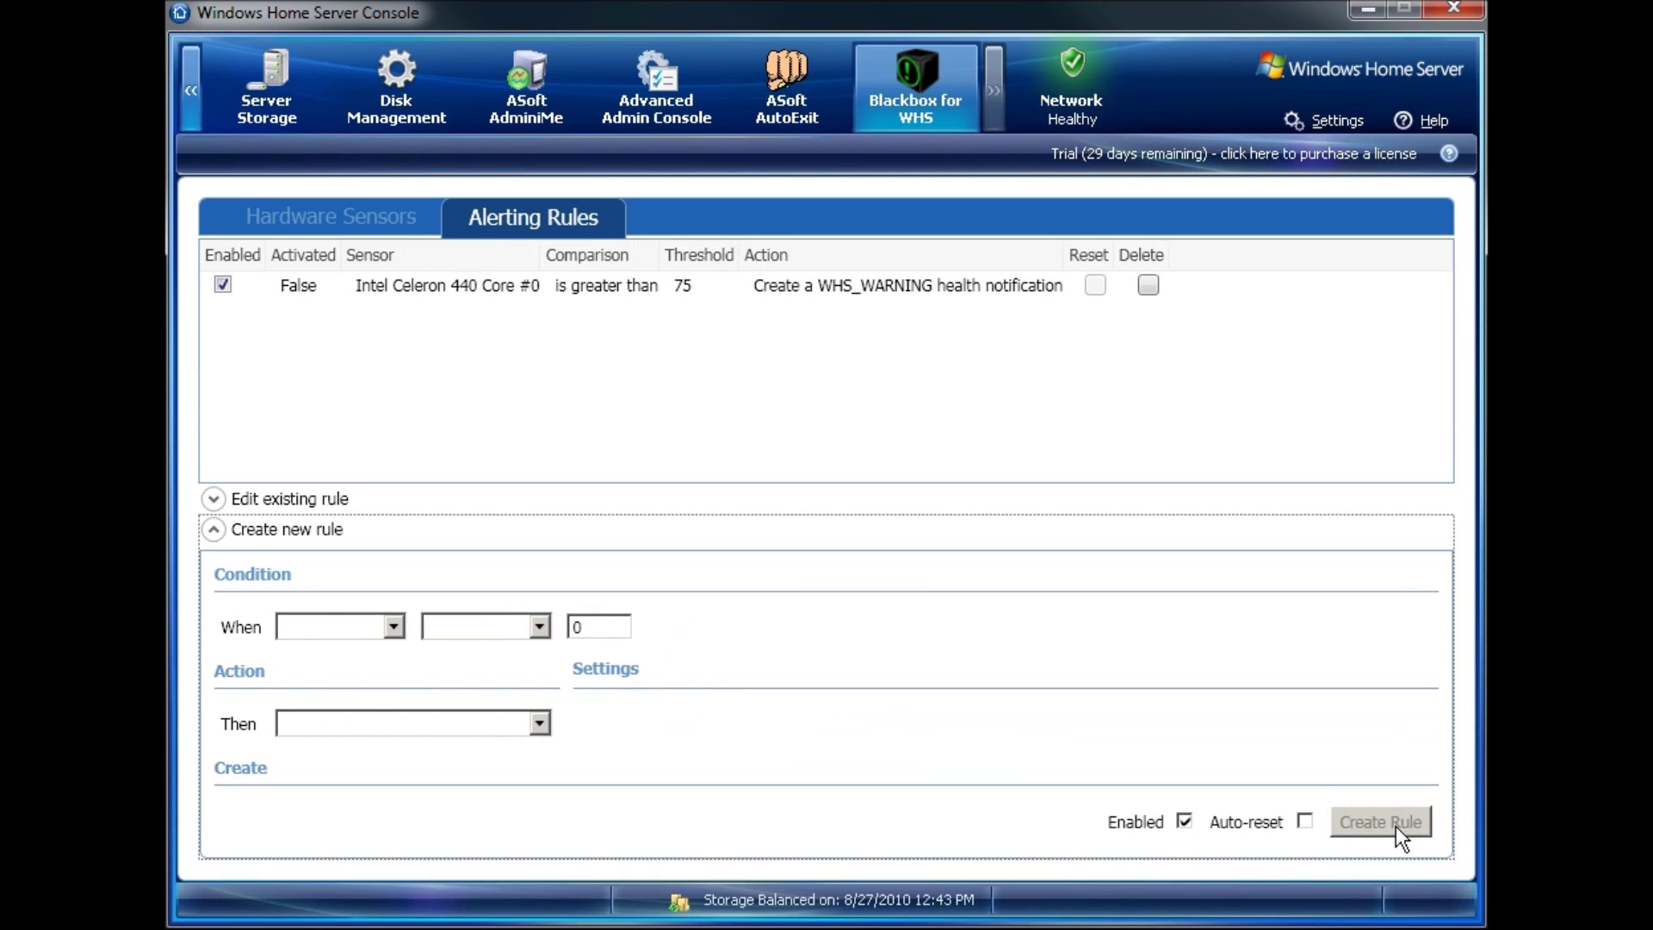
Set a second rule's condition to Intel Celeron 440 Core #0 is greater than 80.
{"action": "left_click", "coordinate": [392, 627]}
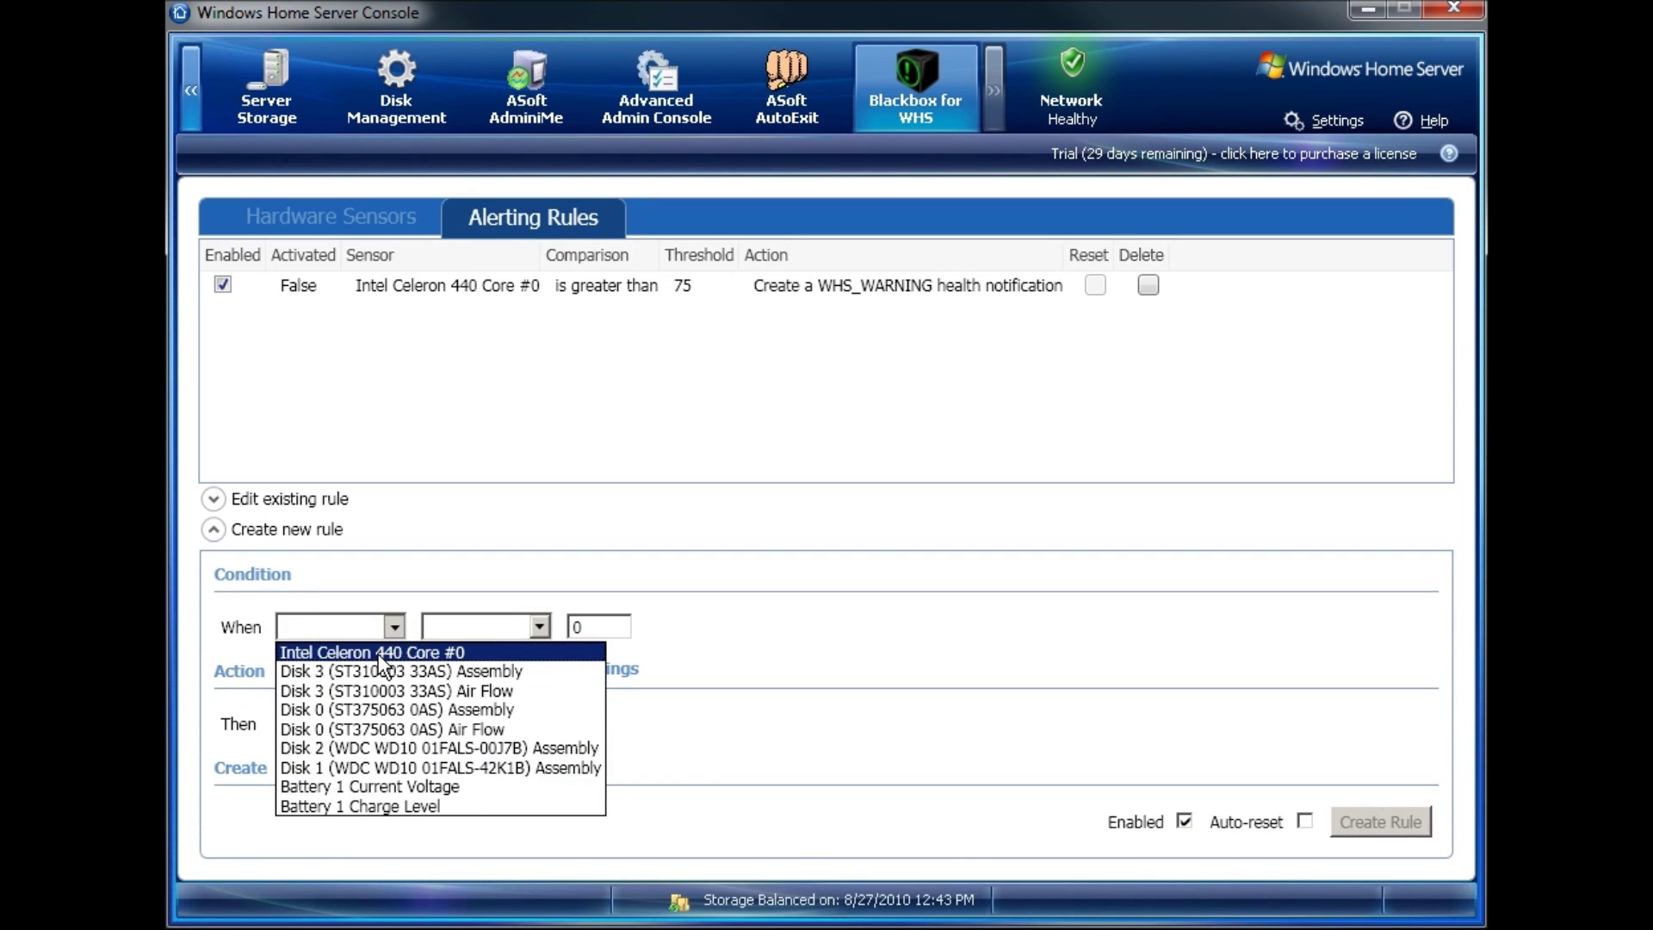
{"action": "left_click", "coordinate": [381, 655]}
{"action": "left_click", "coordinate": [624, 627]}
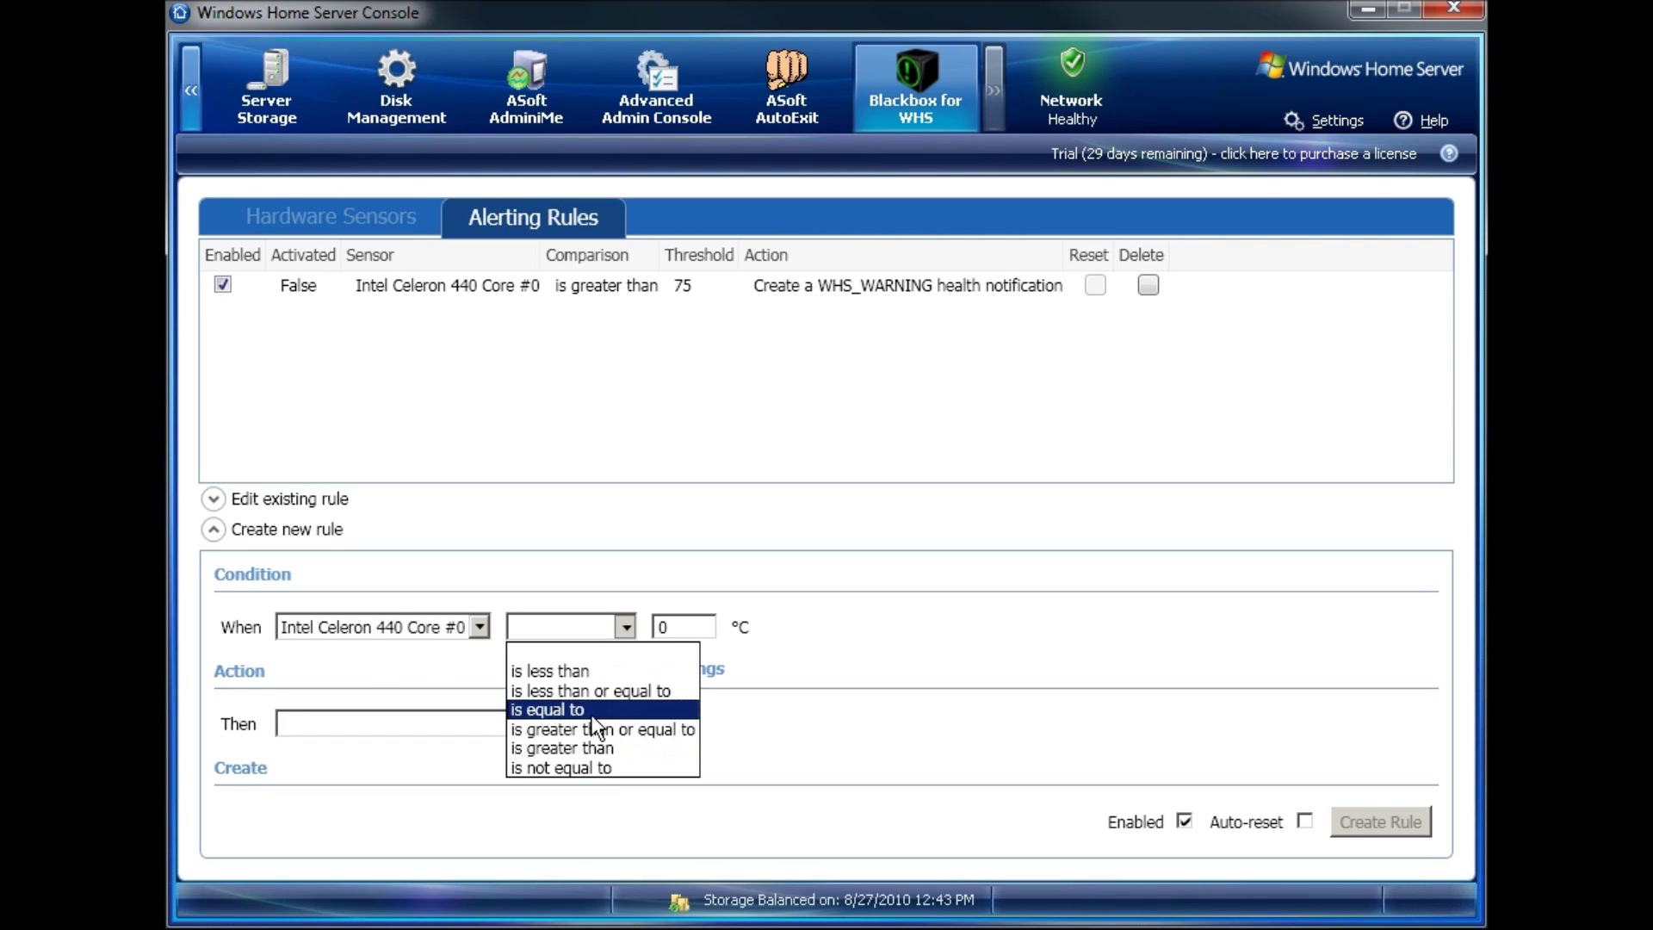
{"action": "left_click", "coordinate": [570, 749]}
{"action": "key", "text": "Tab"}
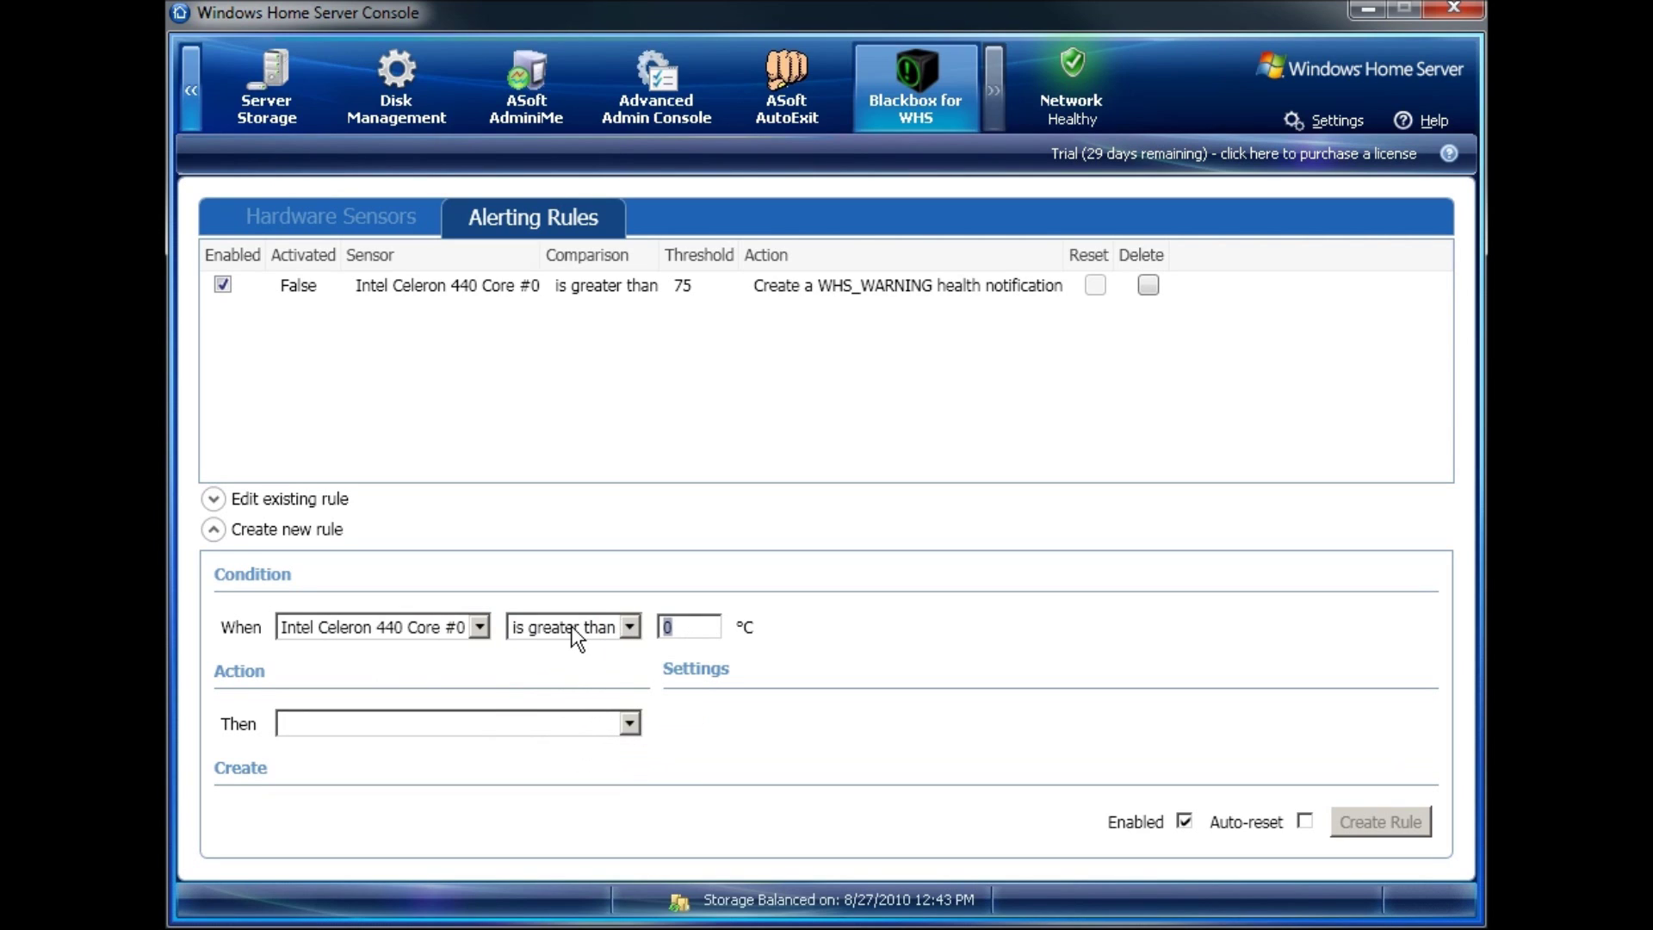
{"action": "type", "text": "80"}
Make it force a ShutDown power state with 5 minutes between actions, and create it.
{"action": "left_click", "coordinate": [629, 723]}
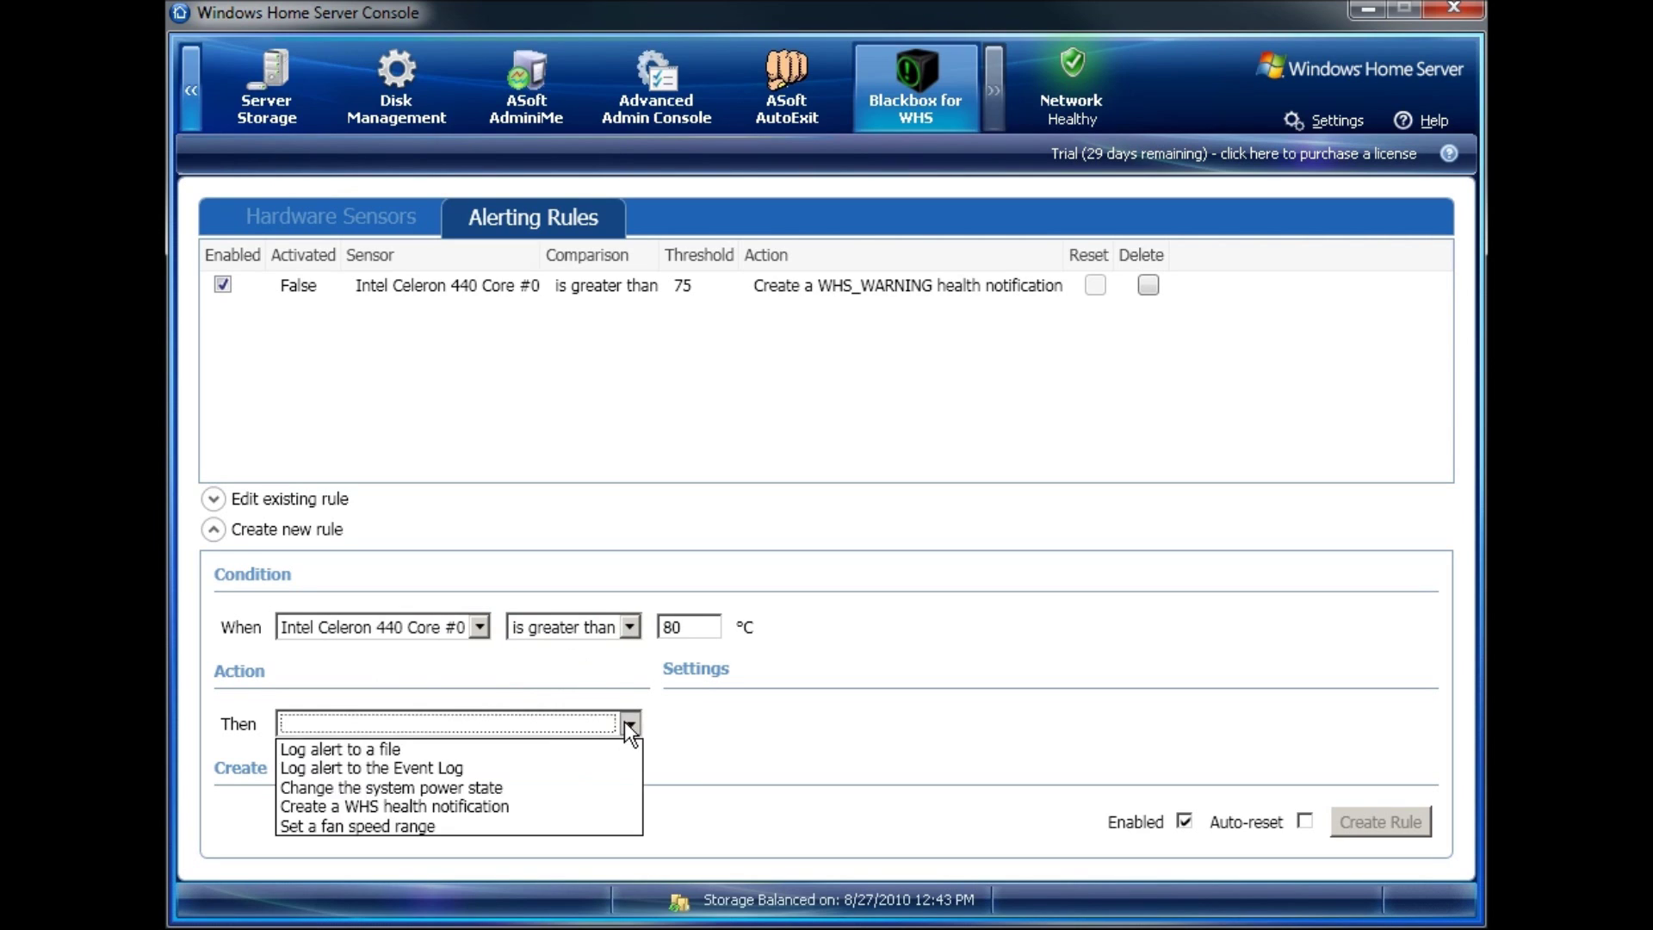
{"action": "left_click", "coordinate": [456, 788]}
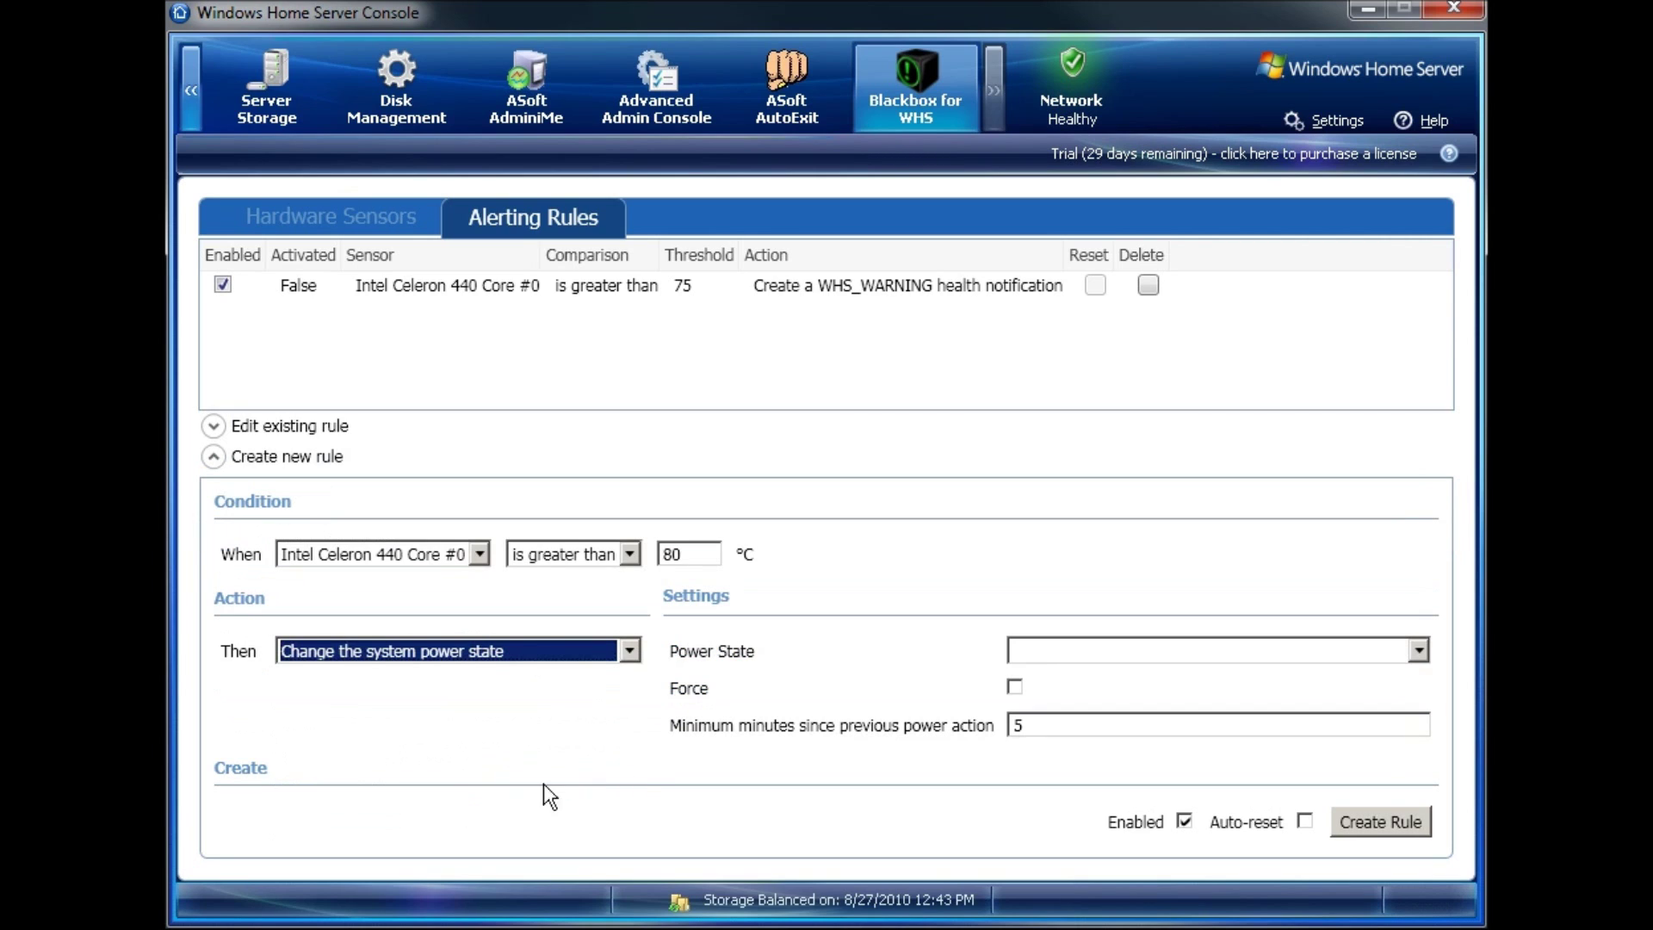
{"action": "left_click", "coordinate": [1099, 655]}
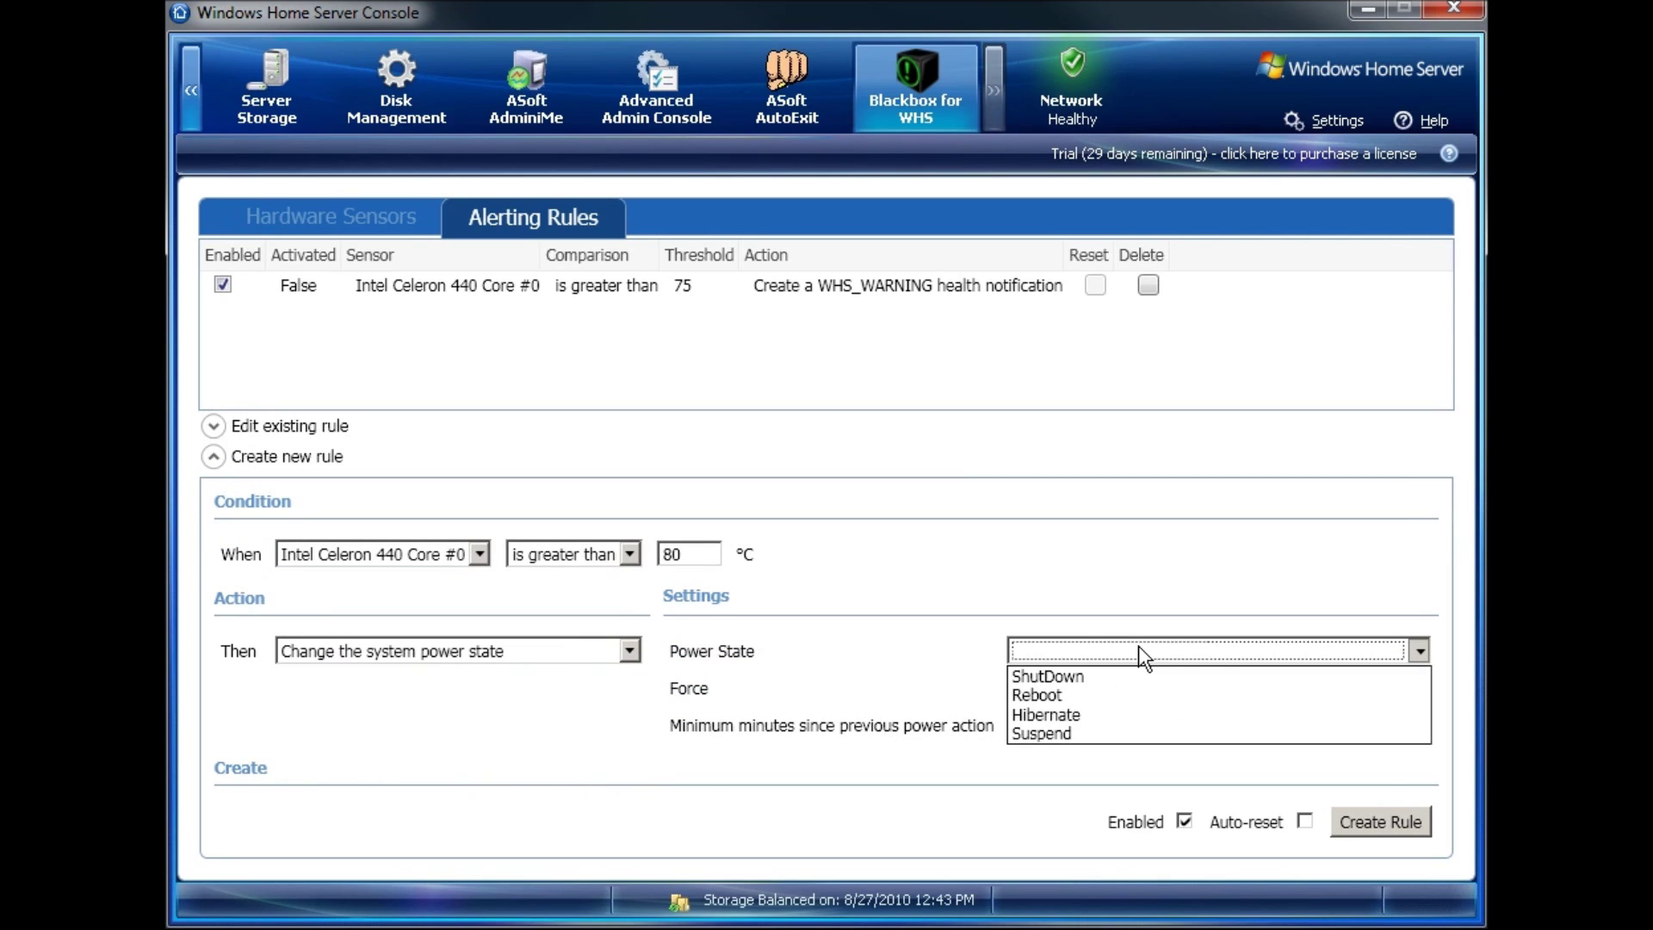
{"action": "left_click", "coordinate": [1069, 682]}
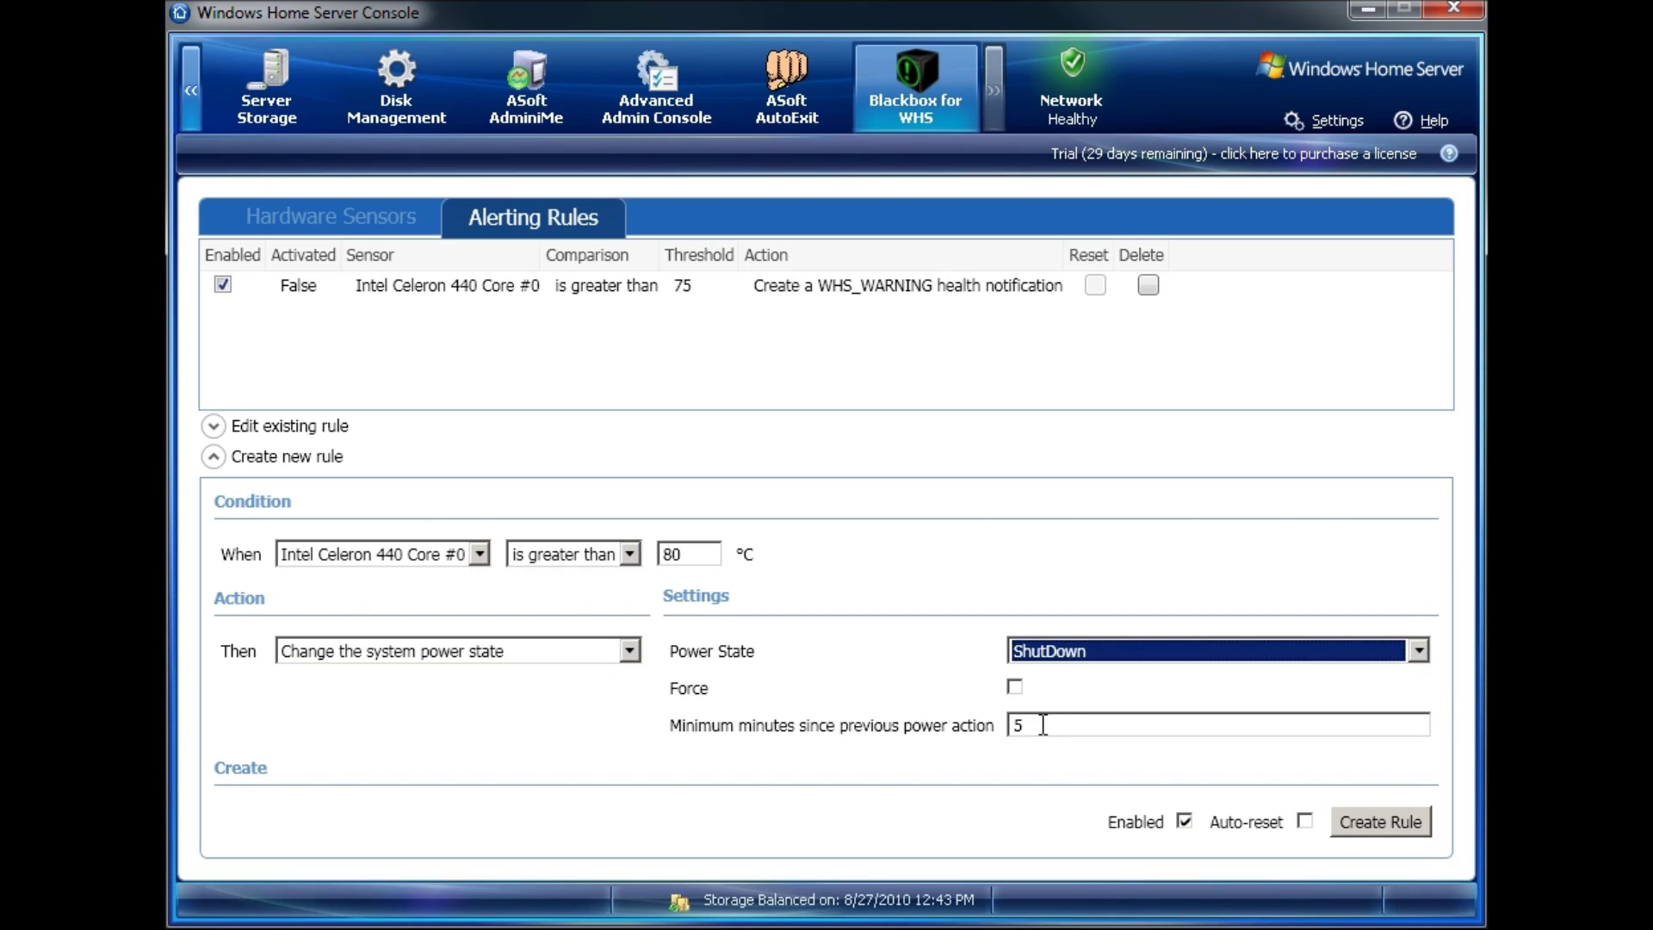
{"action": "left_click", "coordinate": [1016, 688]}
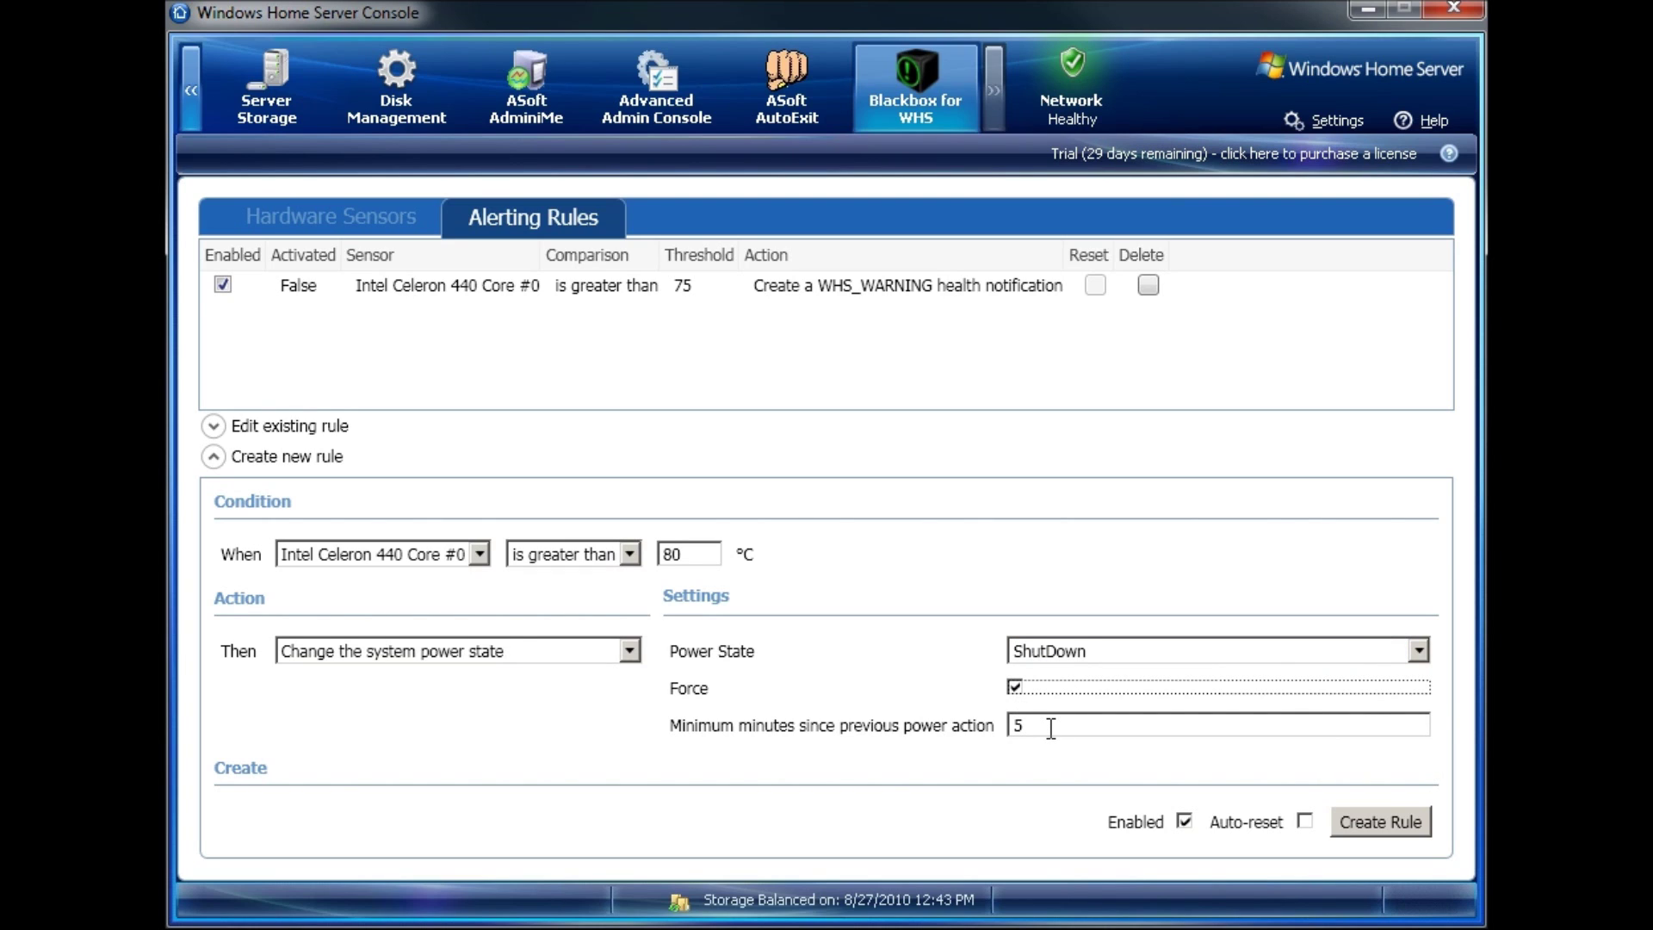
{"action": "key", "text": "Tab"}
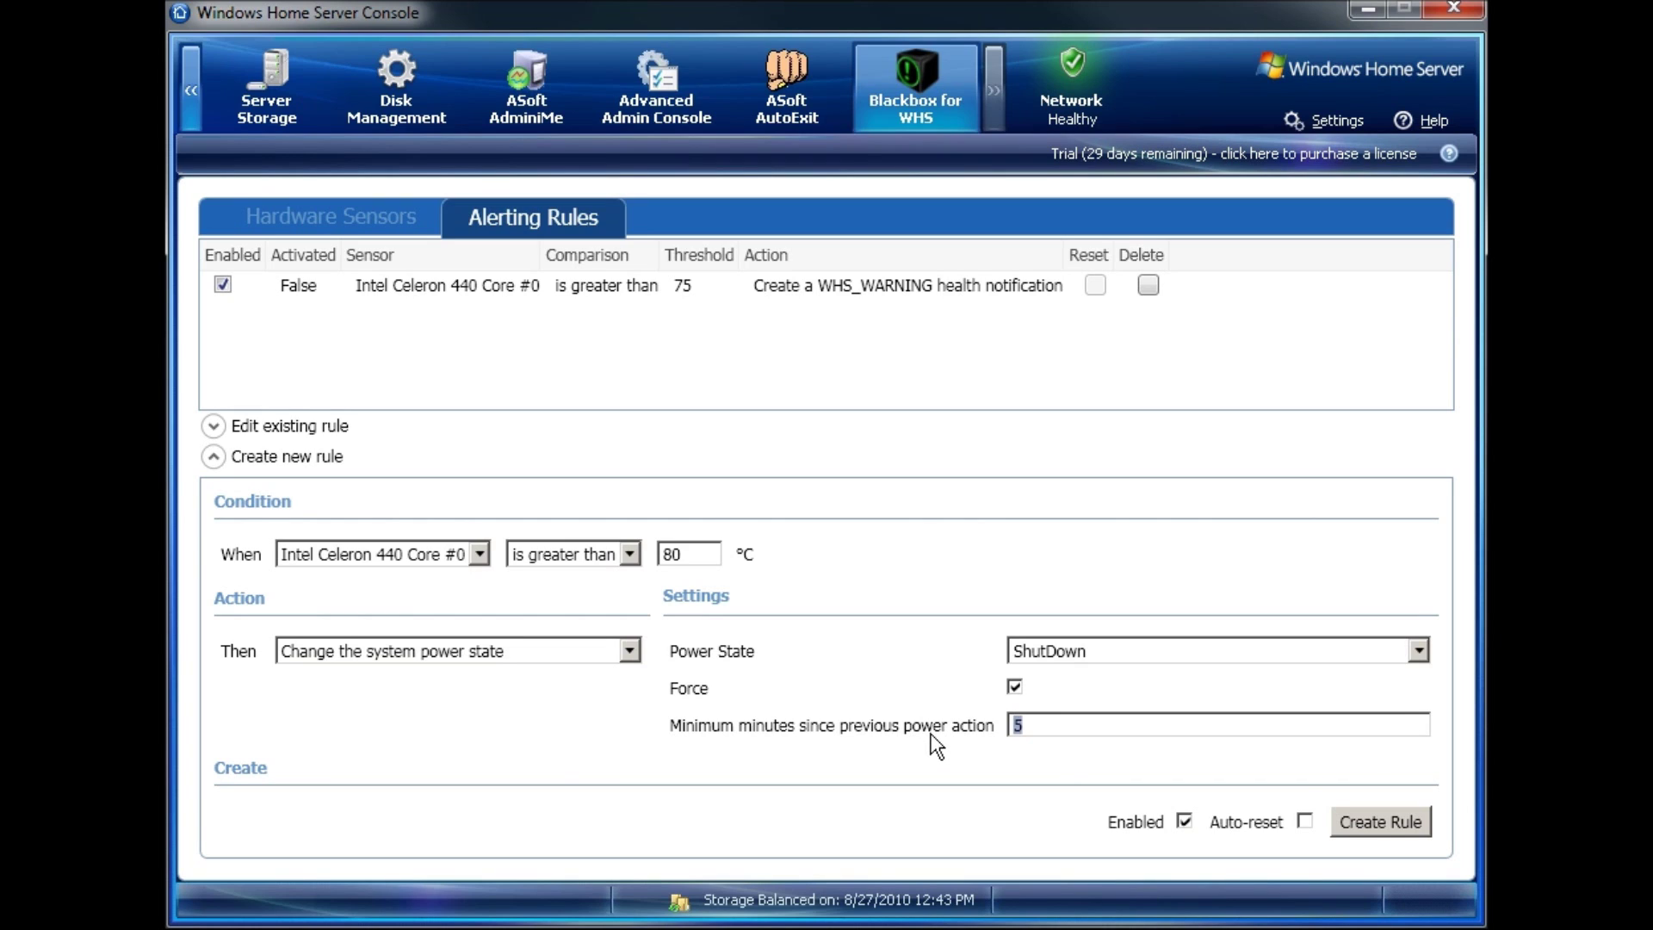
{"action": "left_click", "coordinate": [1033, 726]}
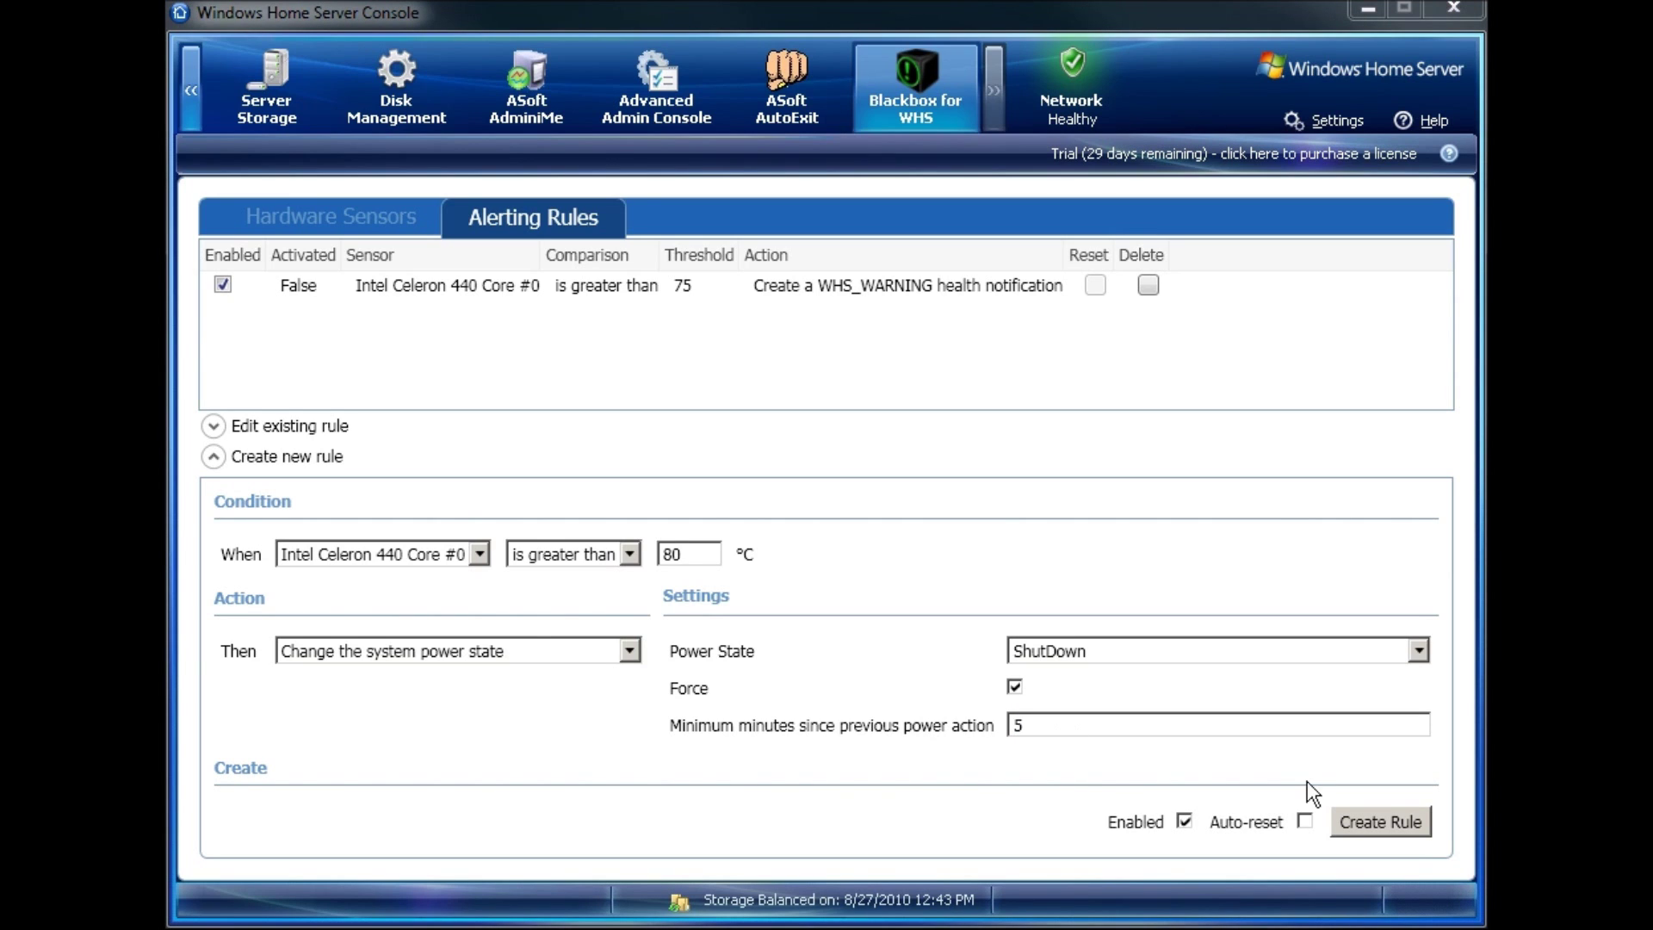
{"action": "left_click", "coordinate": [1370, 821]}
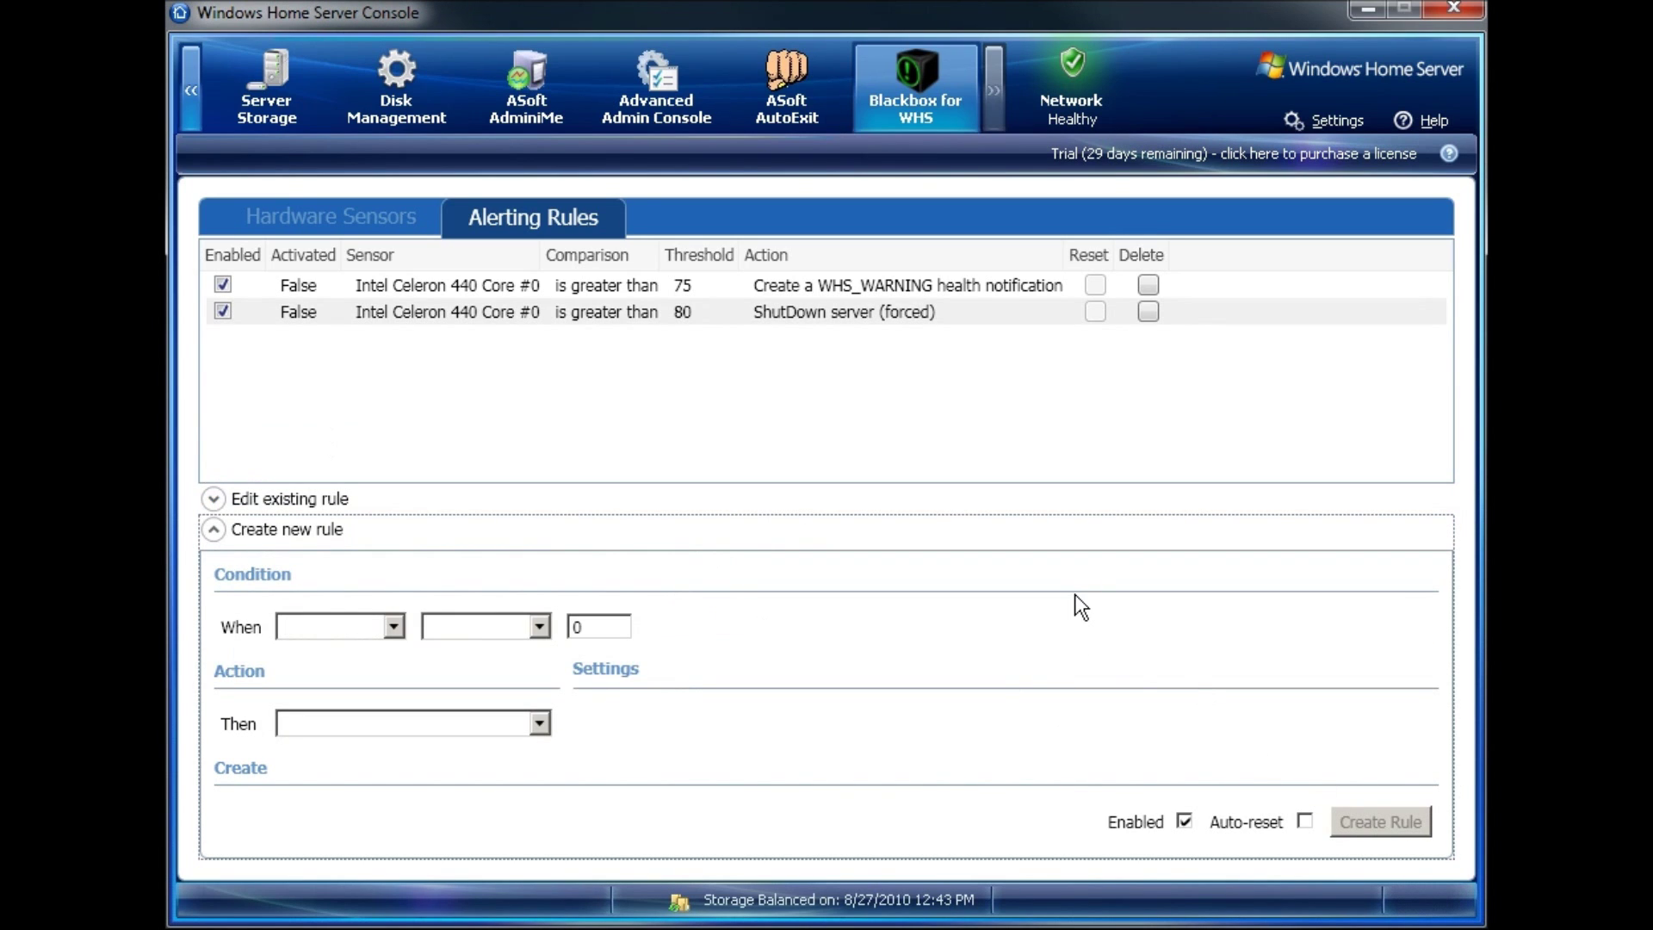
Delete the WHS_WARNING and ShutDown server rules, confirming each deletion.
{"action": "left_click", "coordinate": [245, 307]}
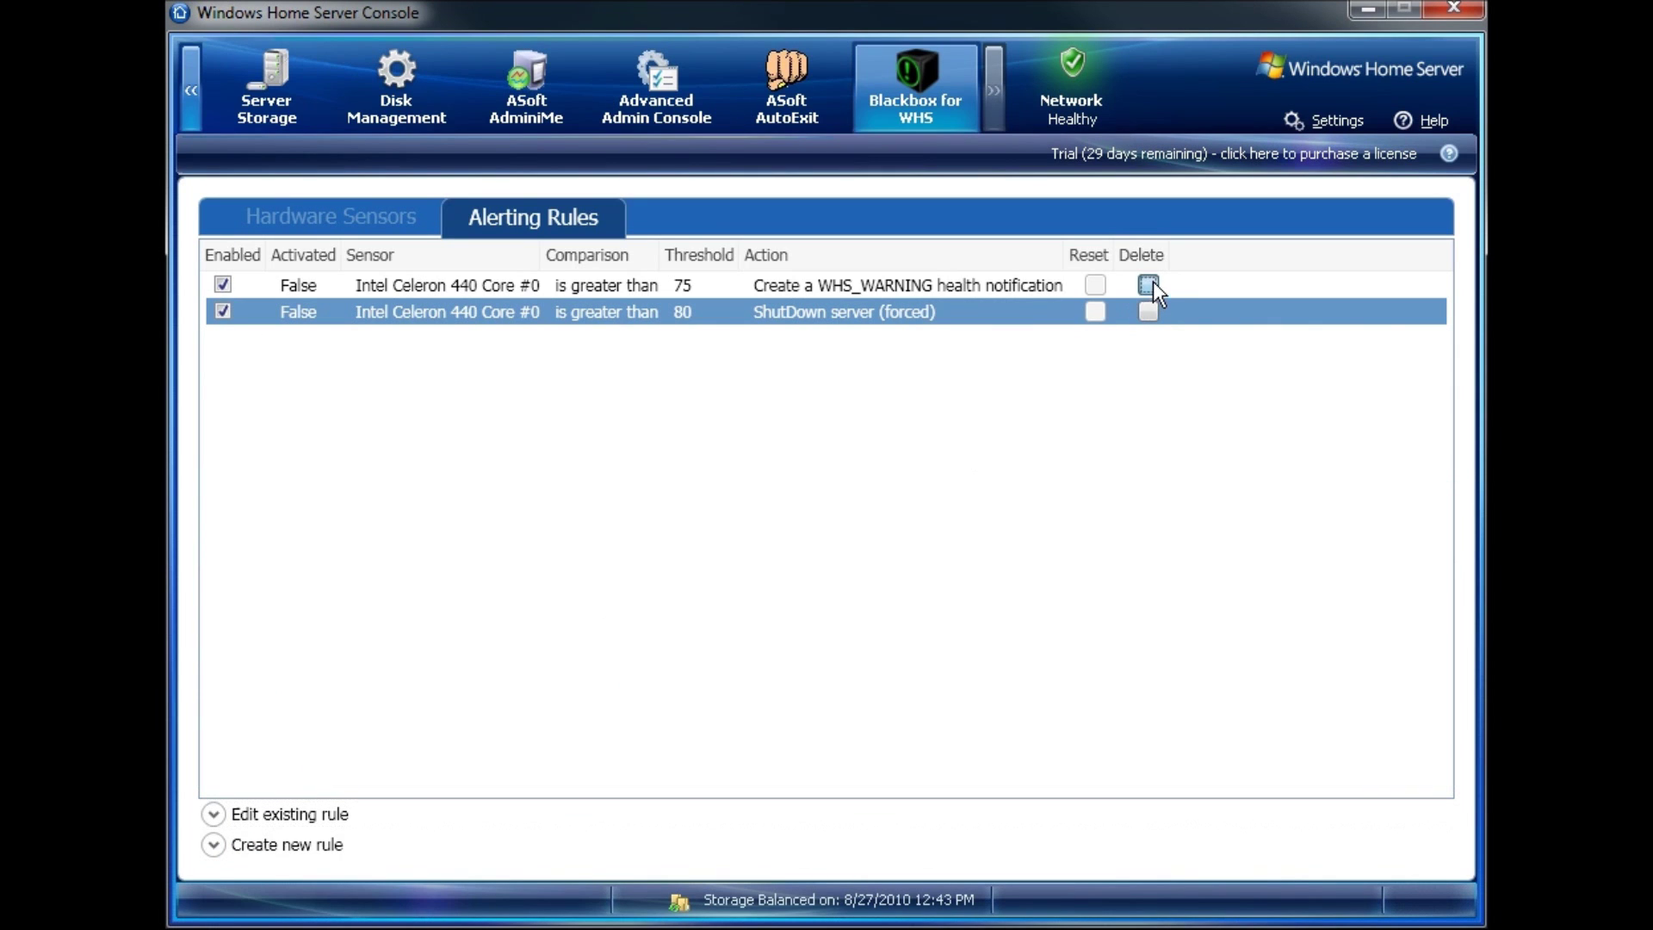
{"action": "left_click", "coordinate": [1149, 311]}
{"action": "left_click", "coordinate": [789, 548]}
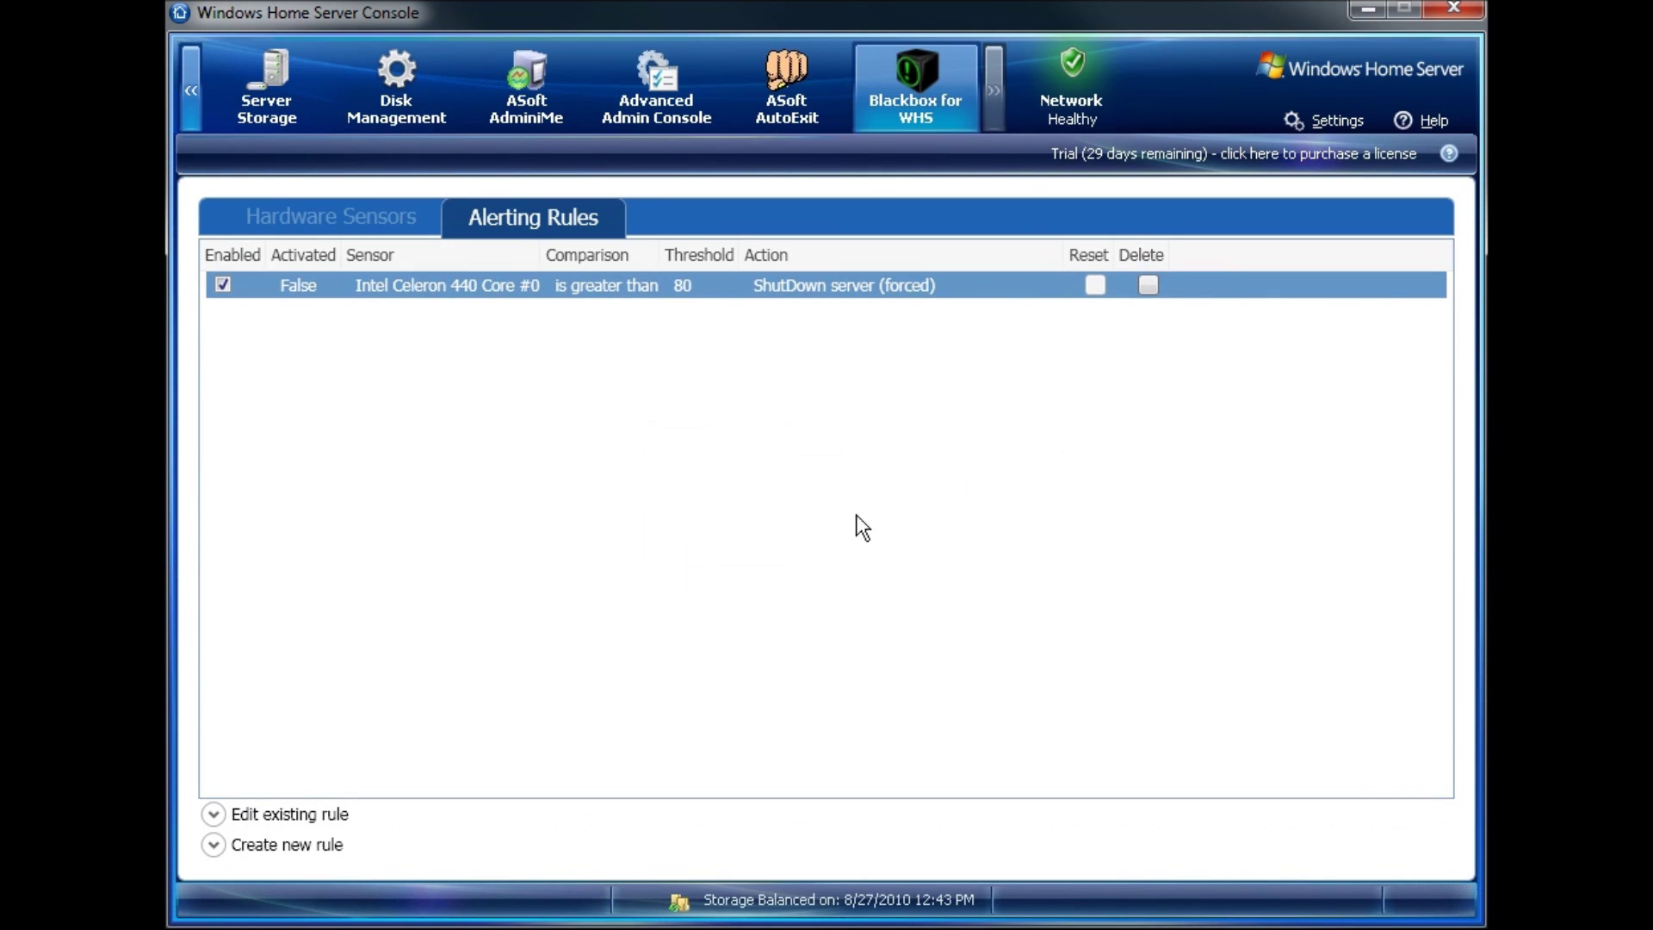
{"action": "left_click", "coordinate": [1149, 285]}
{"action": "left_click", "coordinate": [758, 553]}
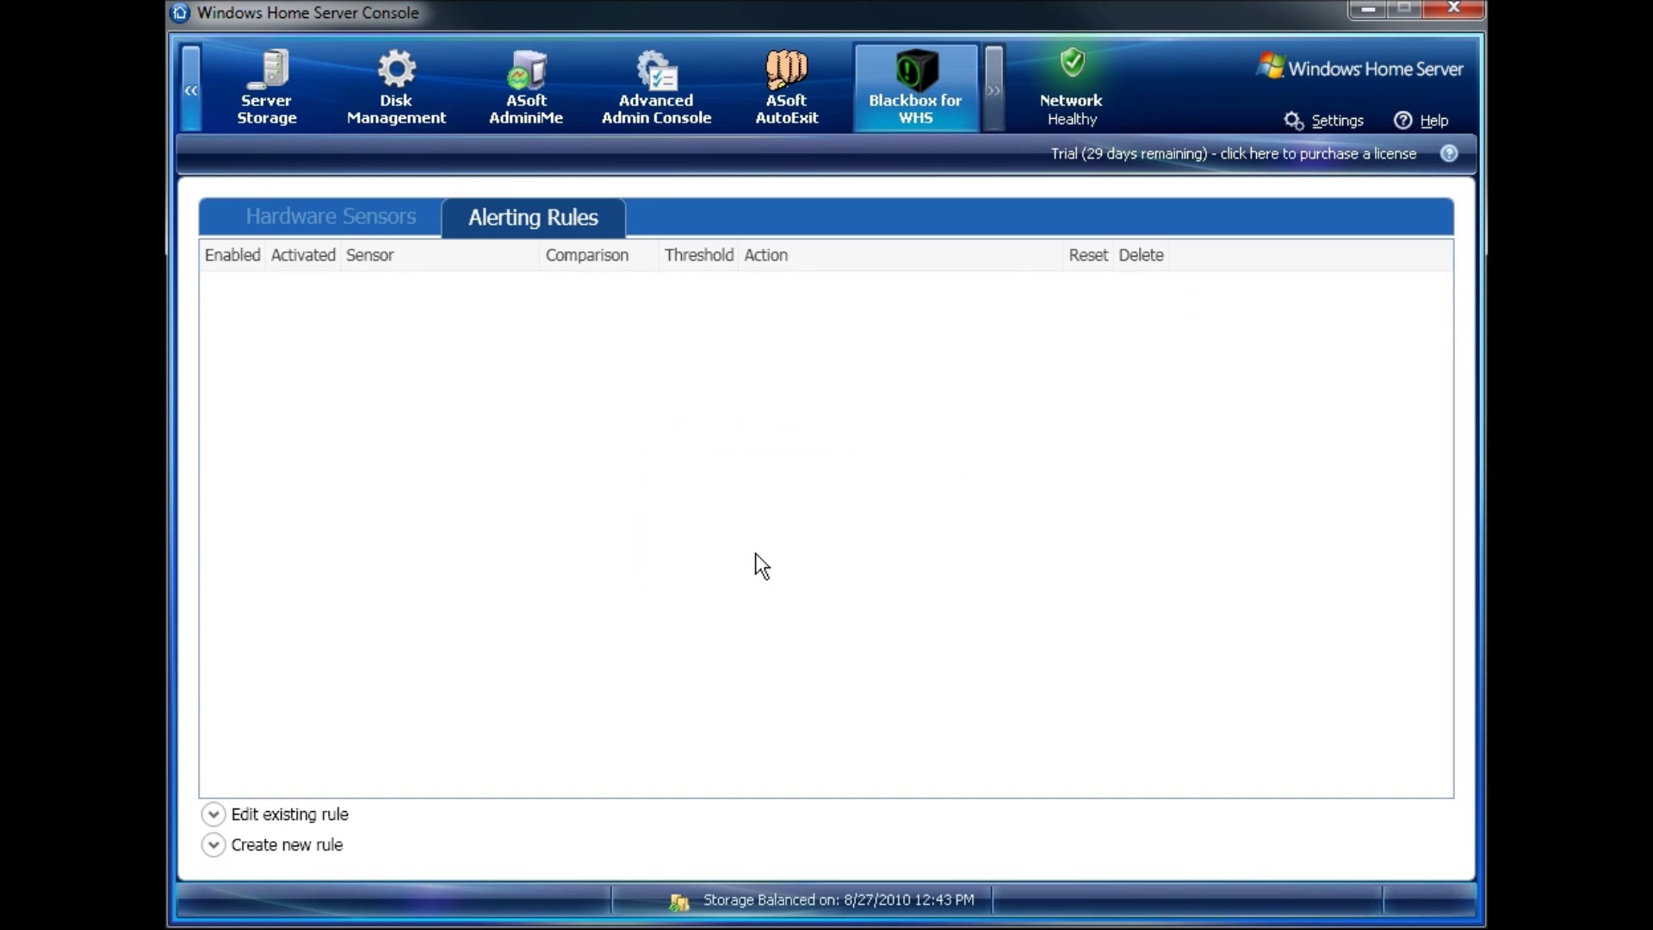
Check the Hardware Sensors readings, then return to Alerting Rules and open a blank new-rule form.
{"action": "left_click", "coordinate": [354, 211]}
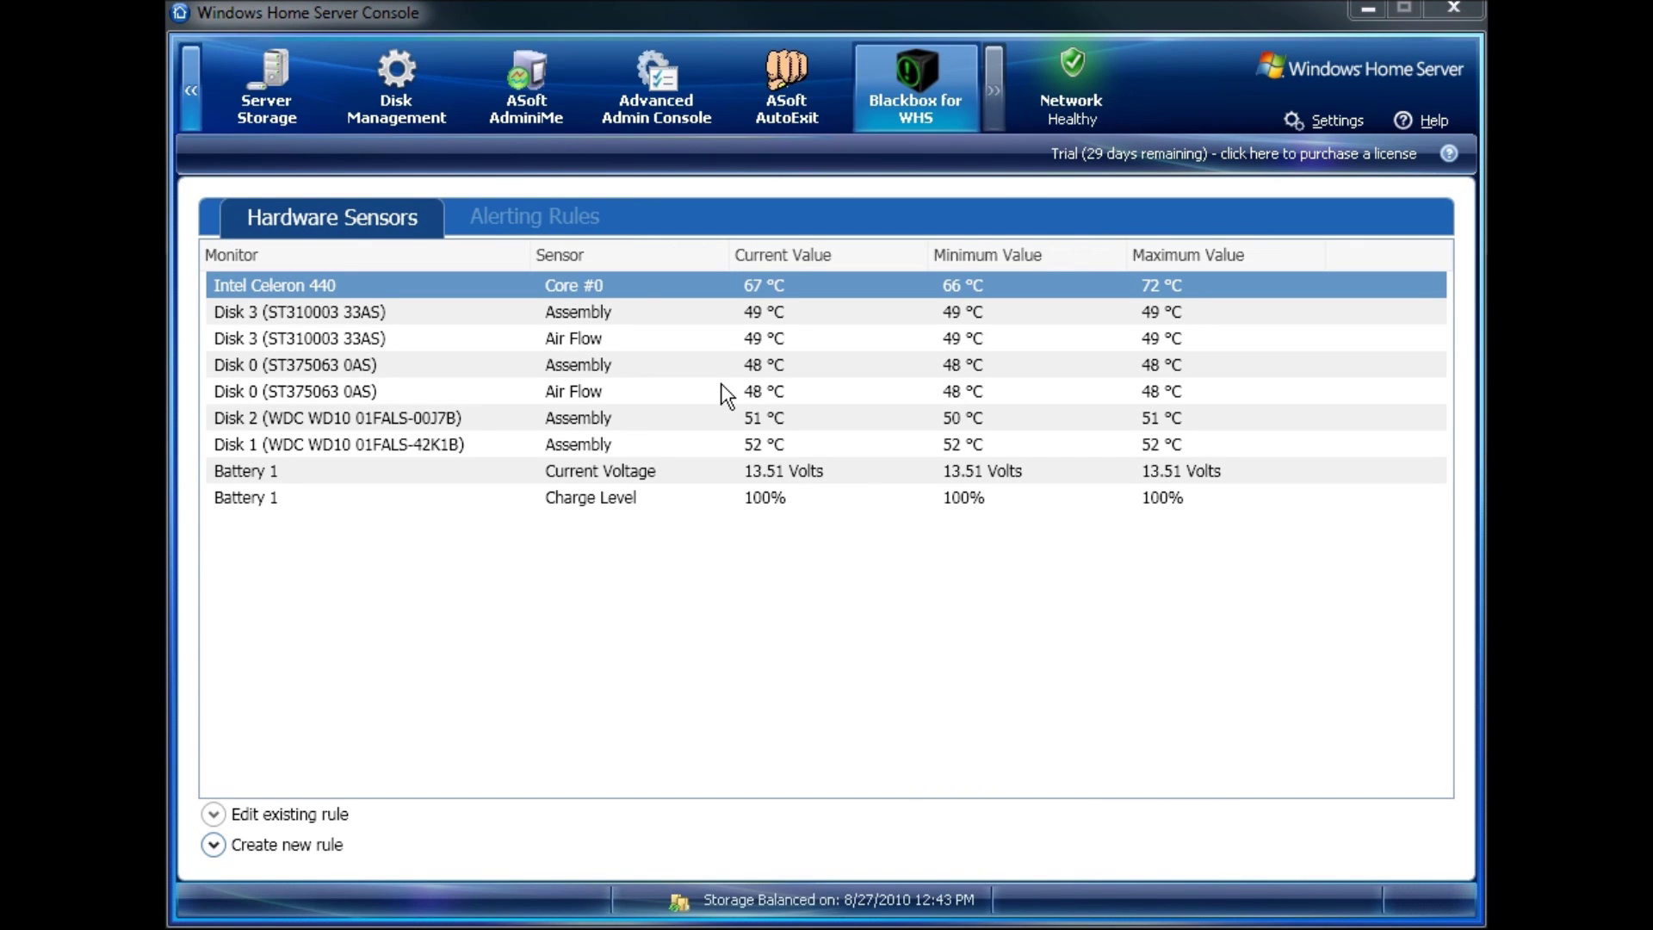
{"action": "left_click", "coordinate": [529, 219]}
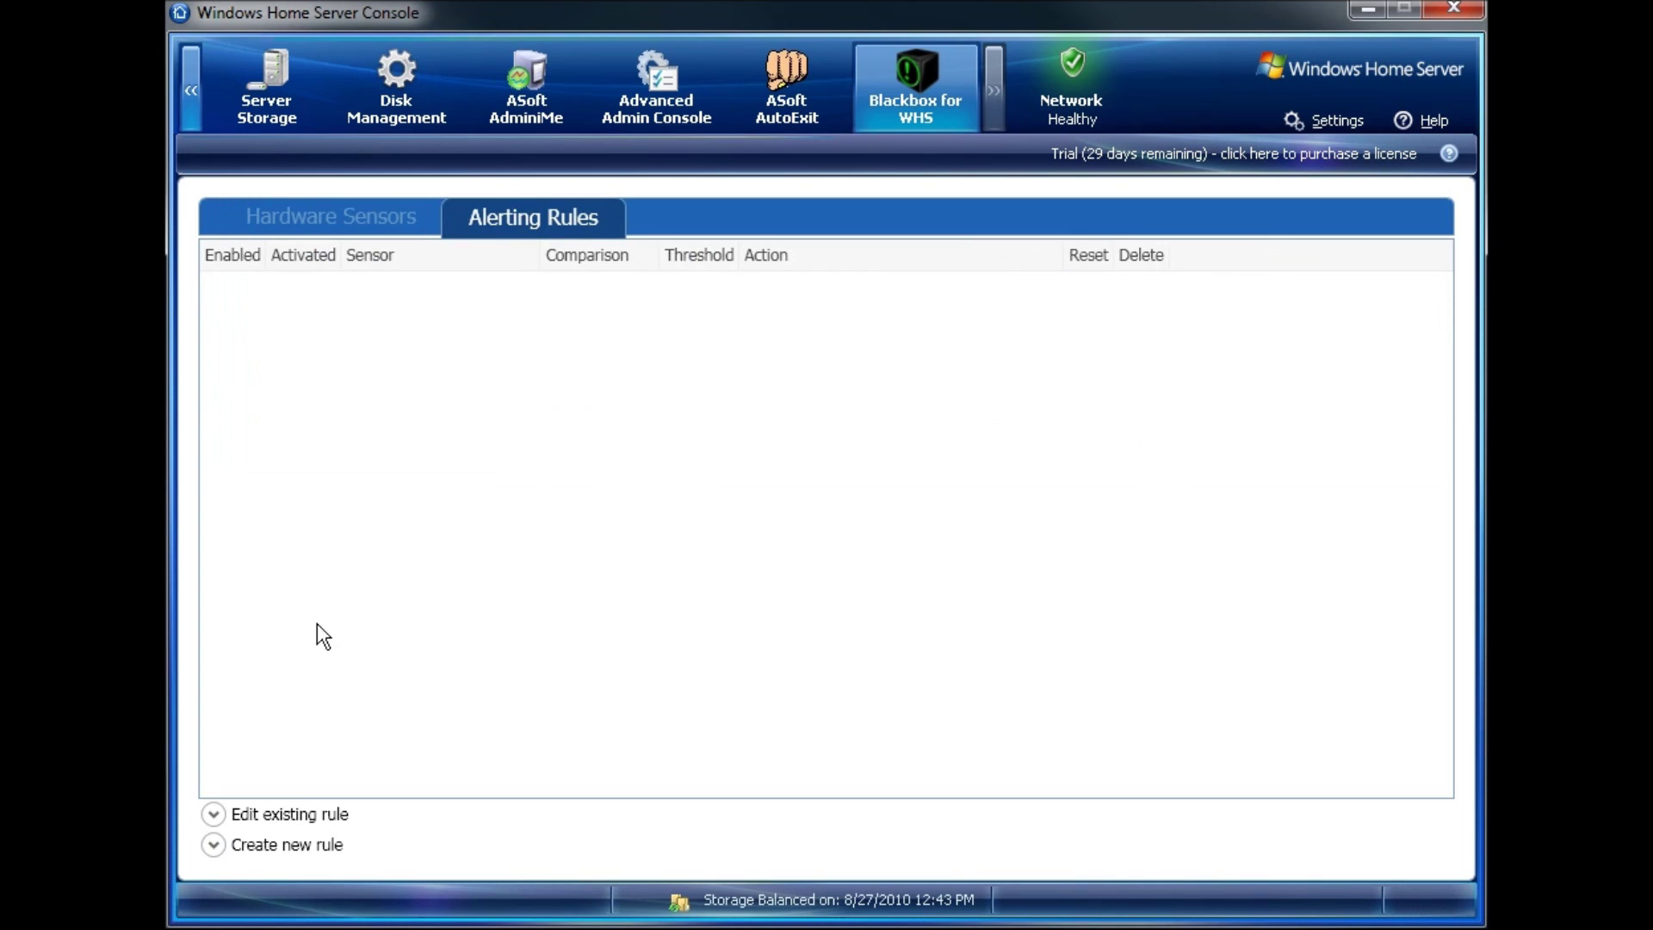
{"action": "left_click", "coordinate": [212, 846]}
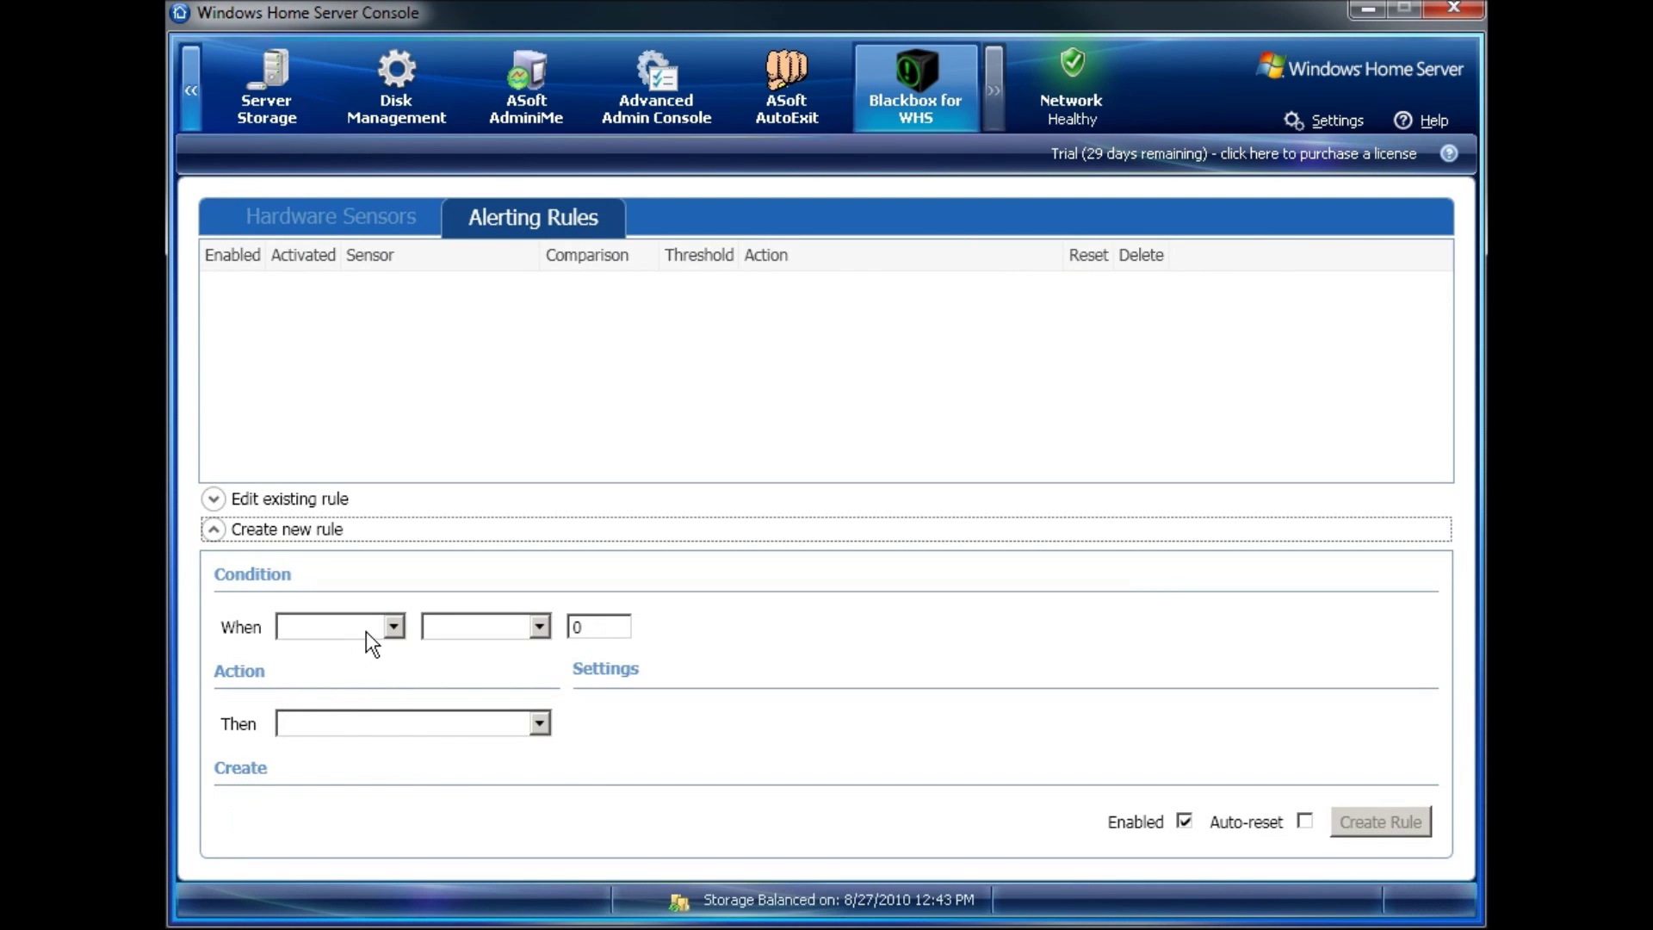
Set the rule condition to Intel Celeron 440 Core #0 is greater than 75.
{"action": "left_click", "coordinate": [379, 629]}
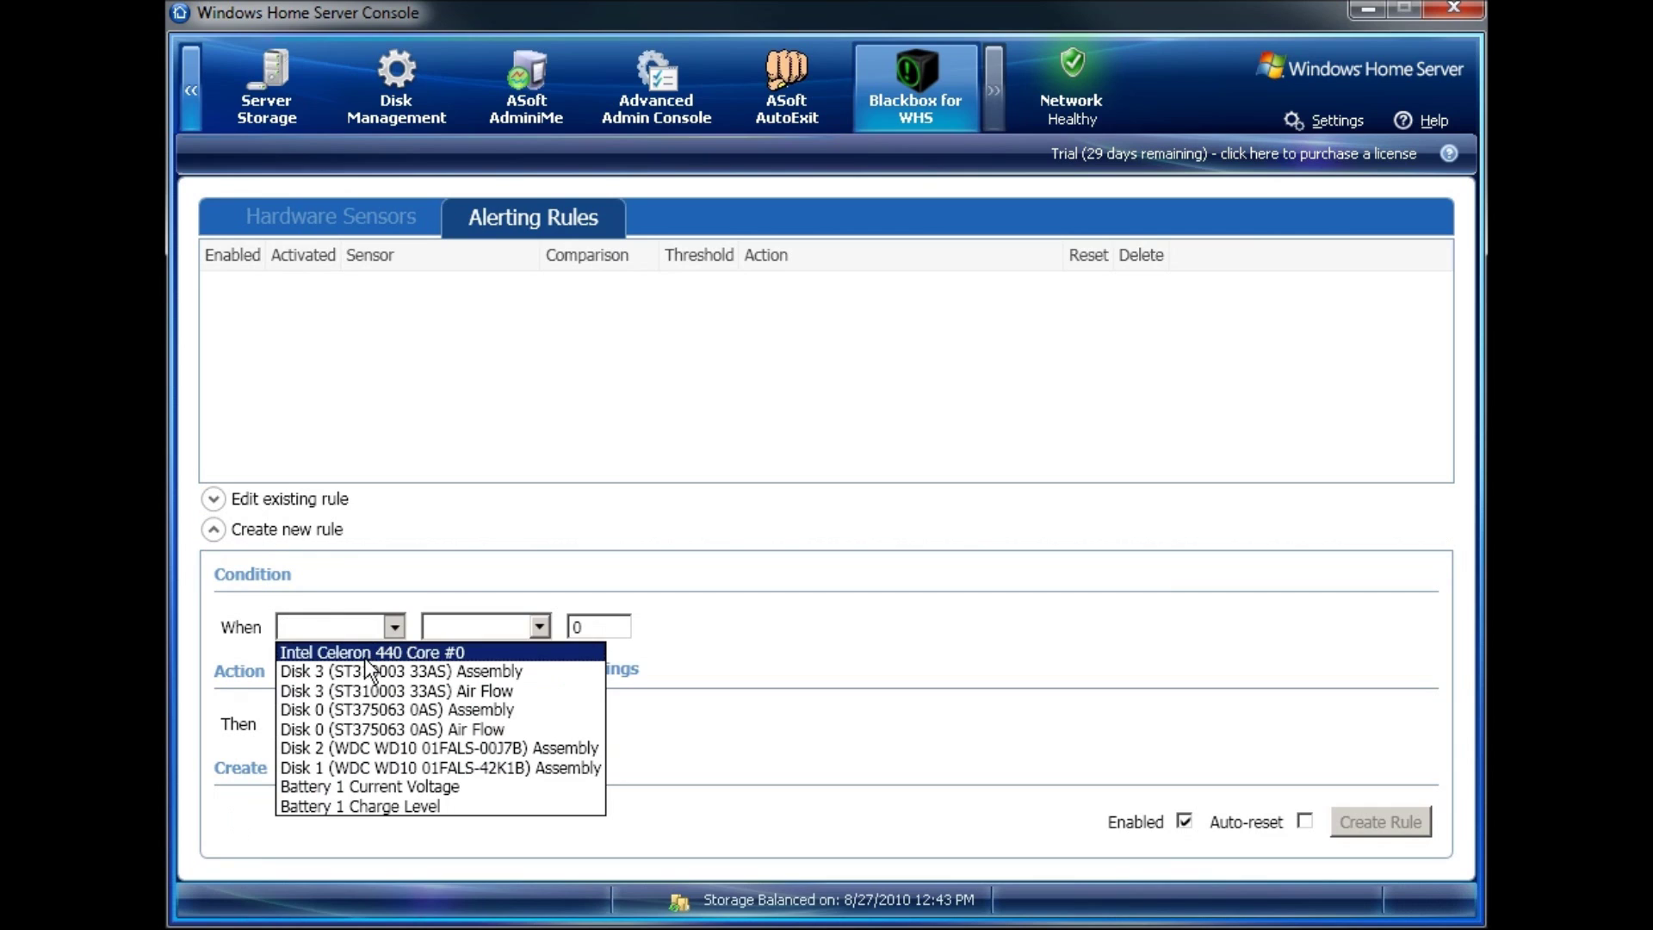
{"action": "left_click", "coordinate": [366, 656]}
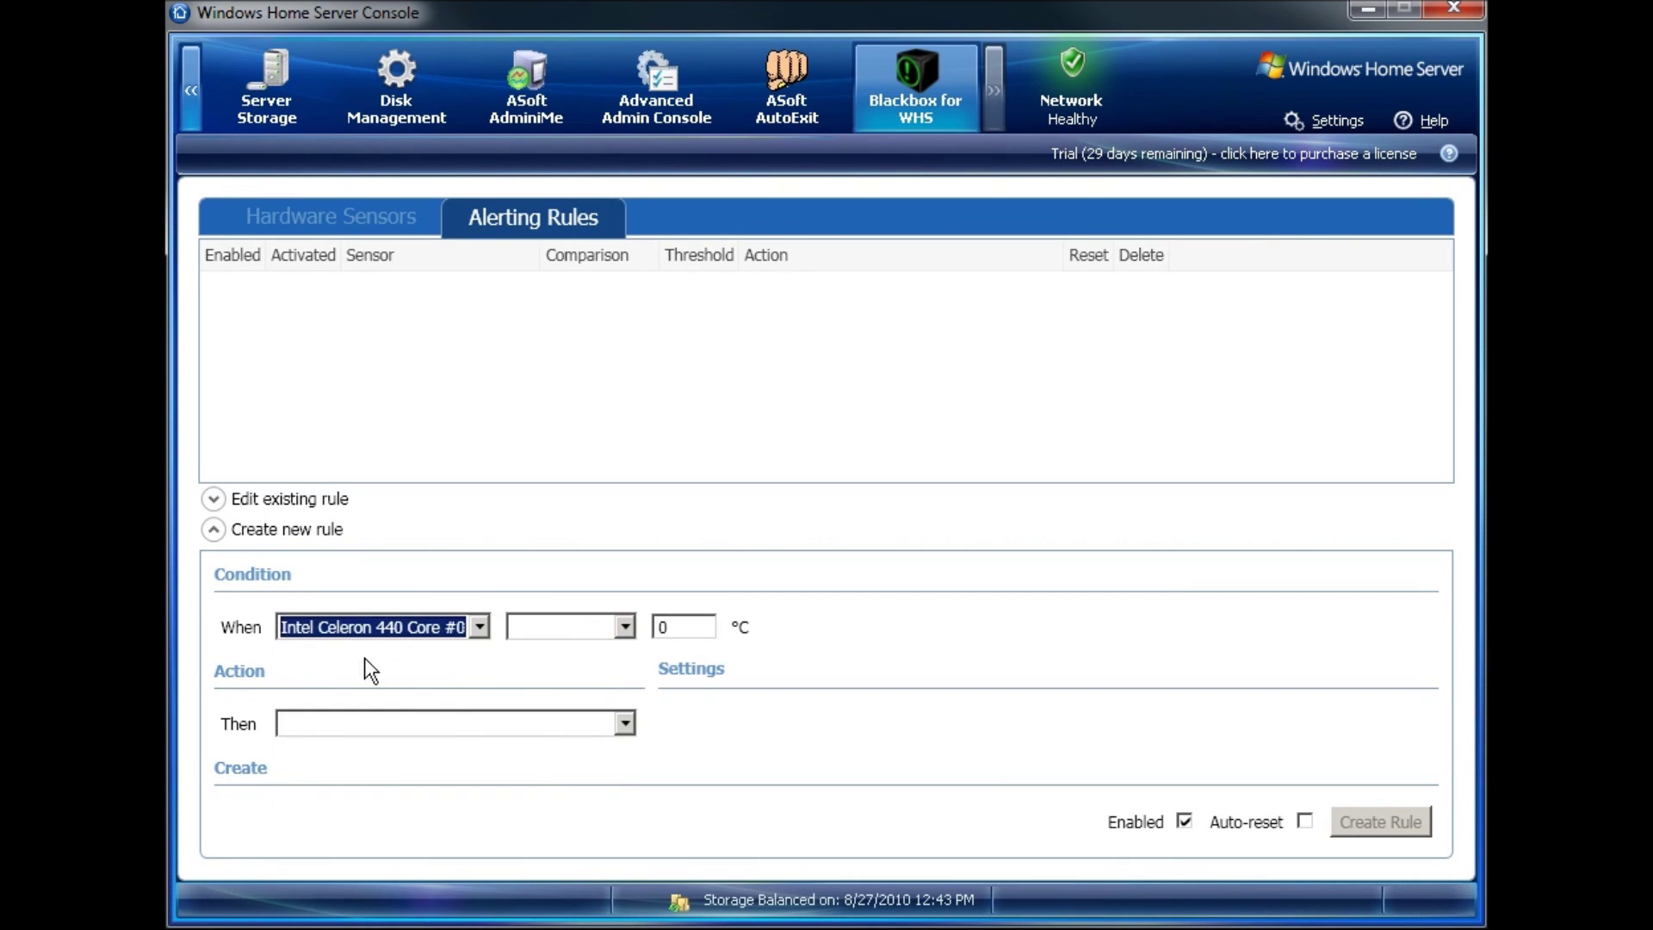
{"action": "left_click", "coordinate": [612, 627]}
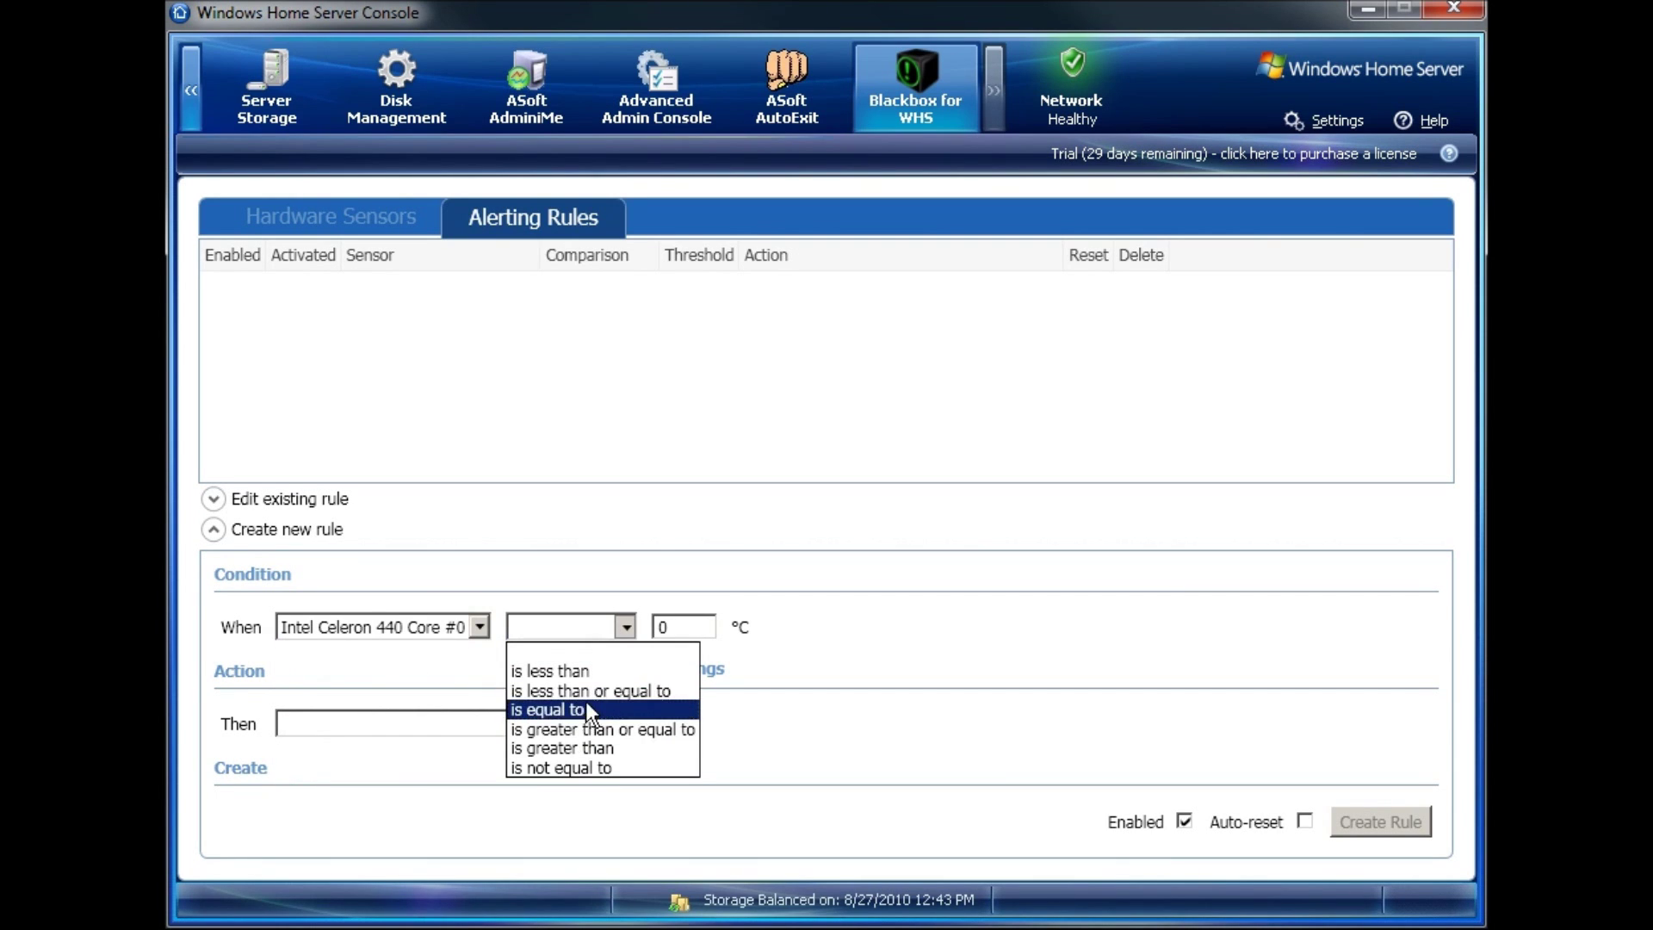
{"action": "left_click", "coordinate": [570, 747]}
{"action": "left_click", "coordinate": [682, 633]}
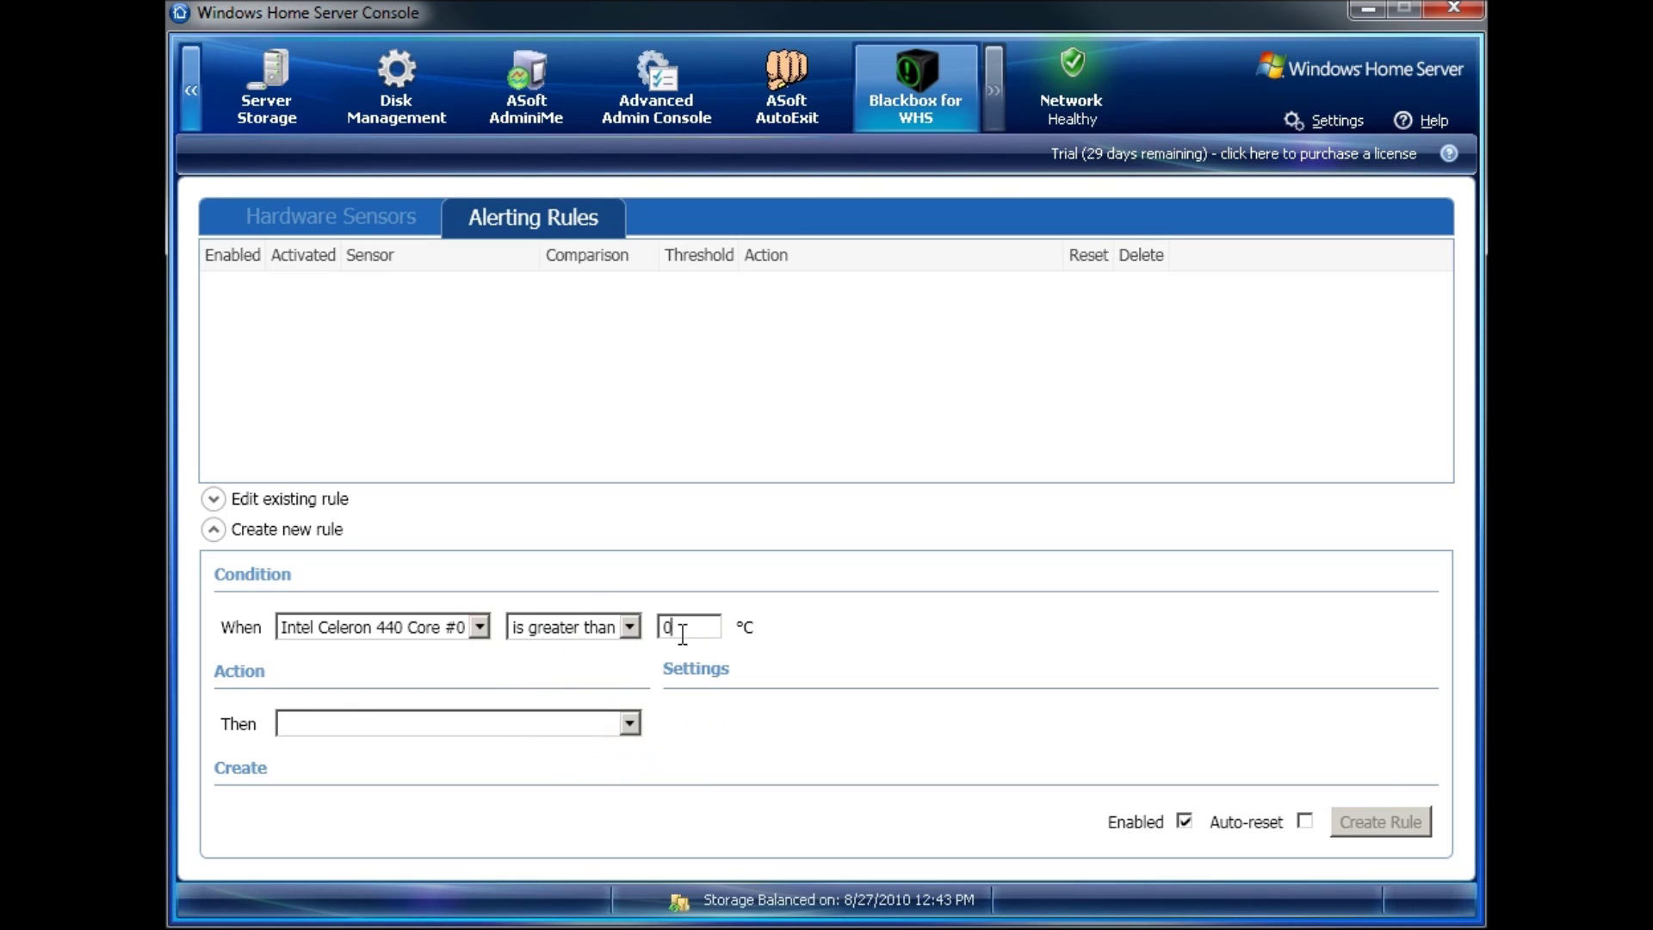
{"action": "key", "text": "BackSpace"}
{"action": "type", "text": "75"}
Set the action to a WHS_WARNING health notification and create the rule.
{"action": "left_click", "coordinate": [634, 723]}
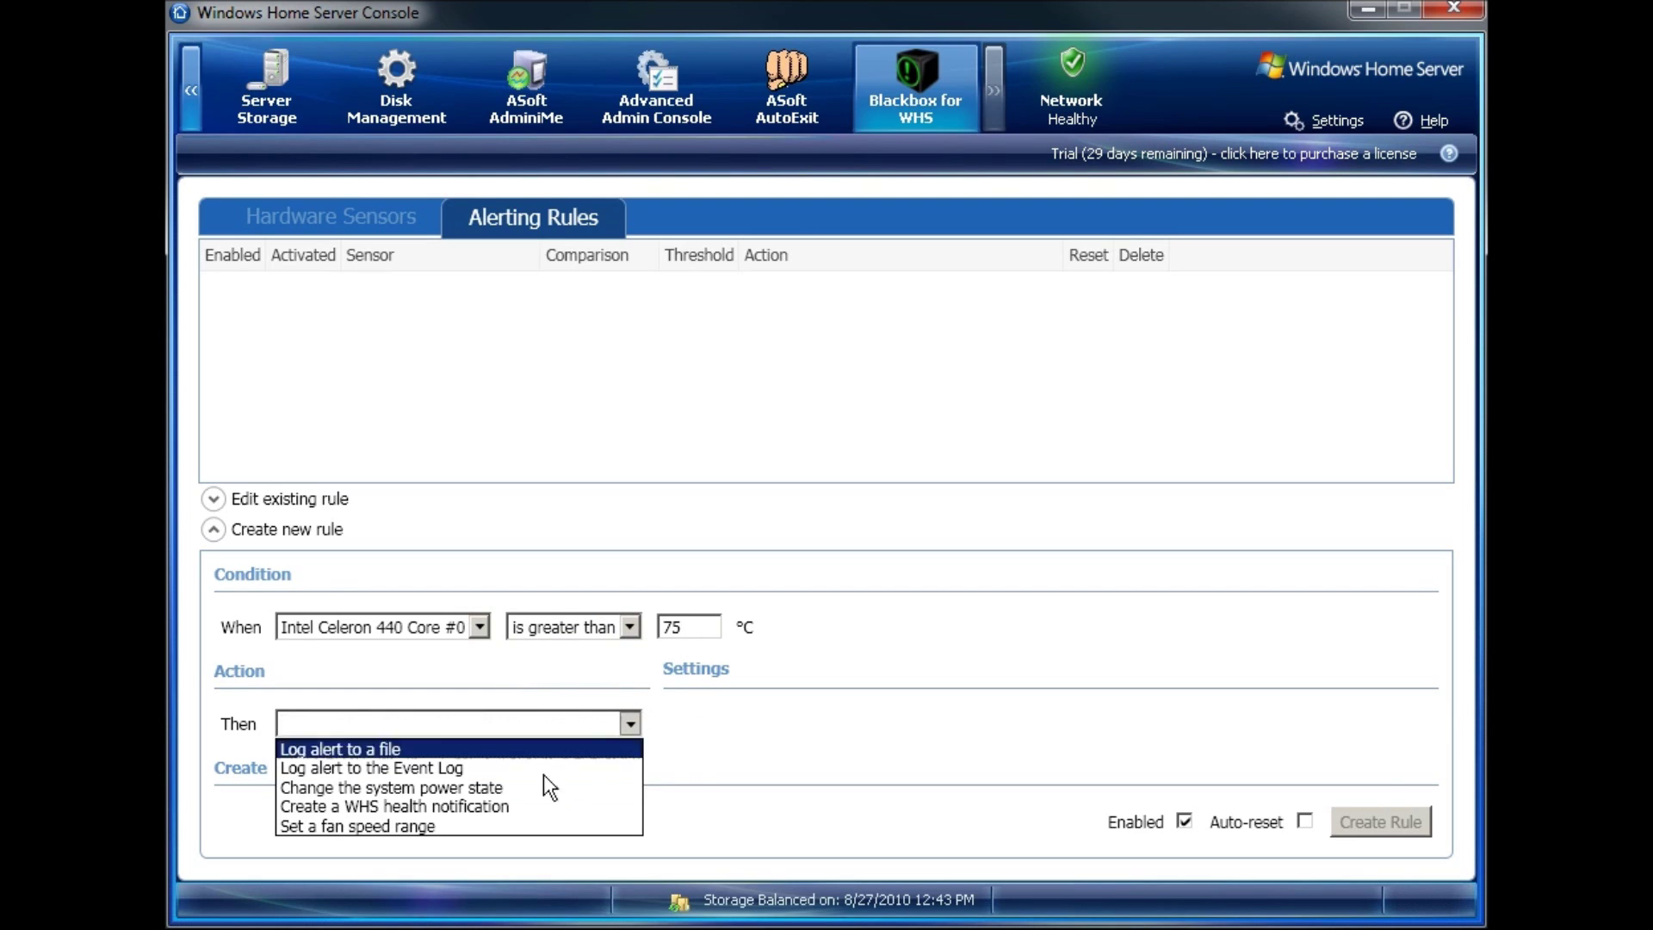
{"action": "left_click", "coordinate": [453, 806]}
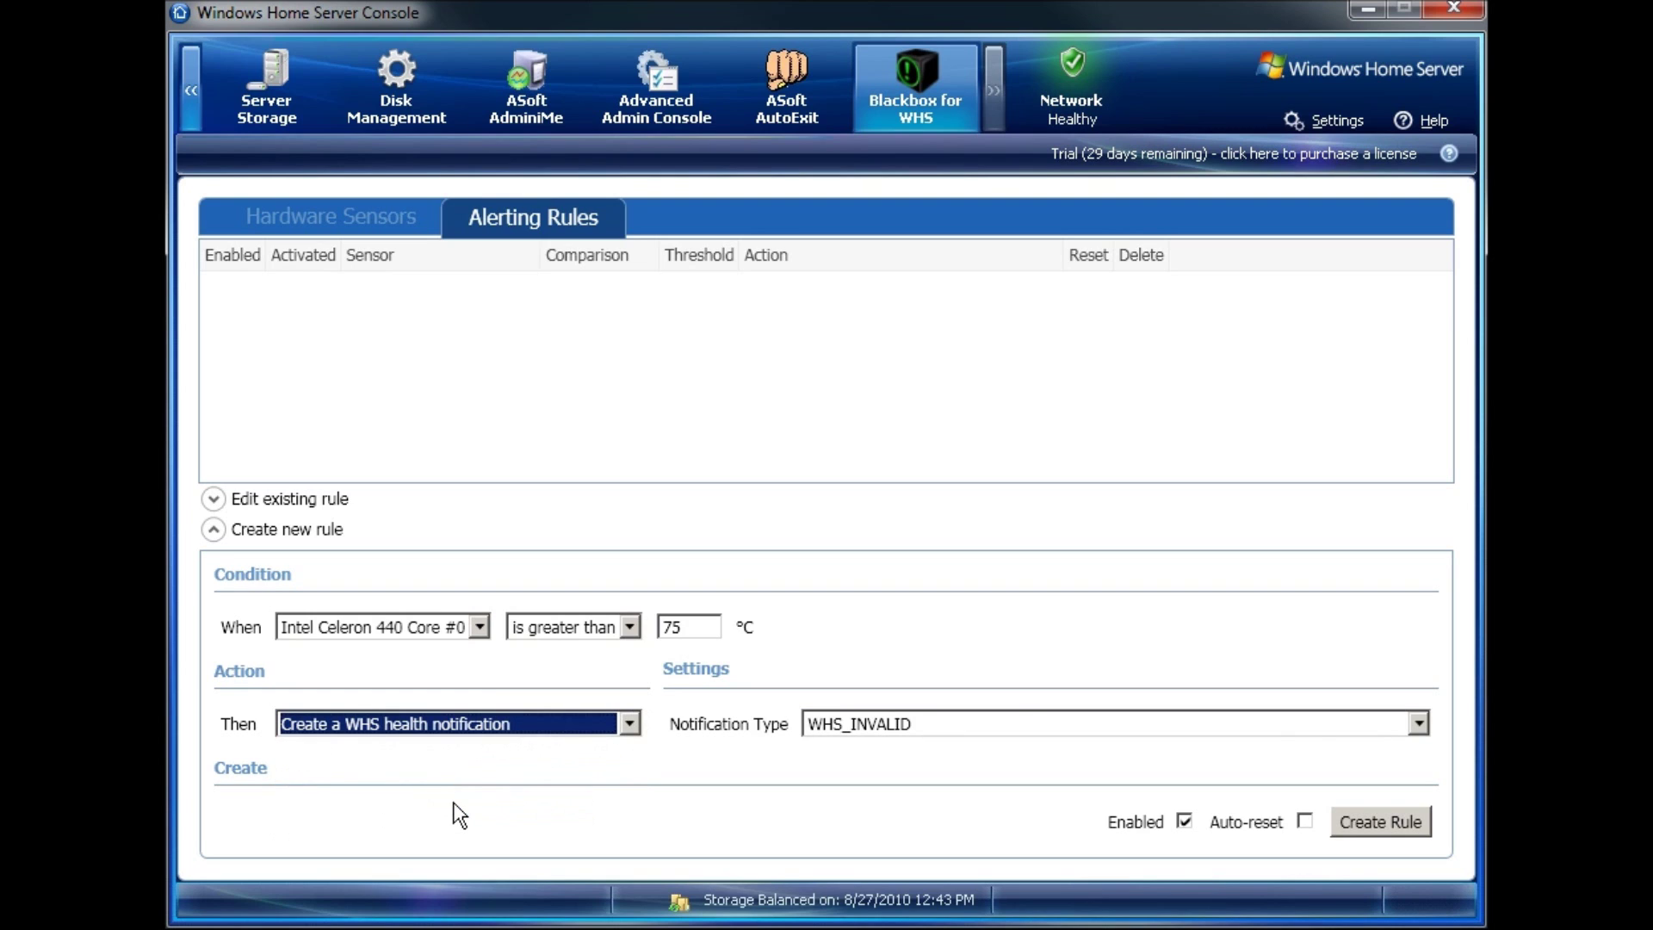
{"action": "left_click", "coordinate": [1053, 722]}
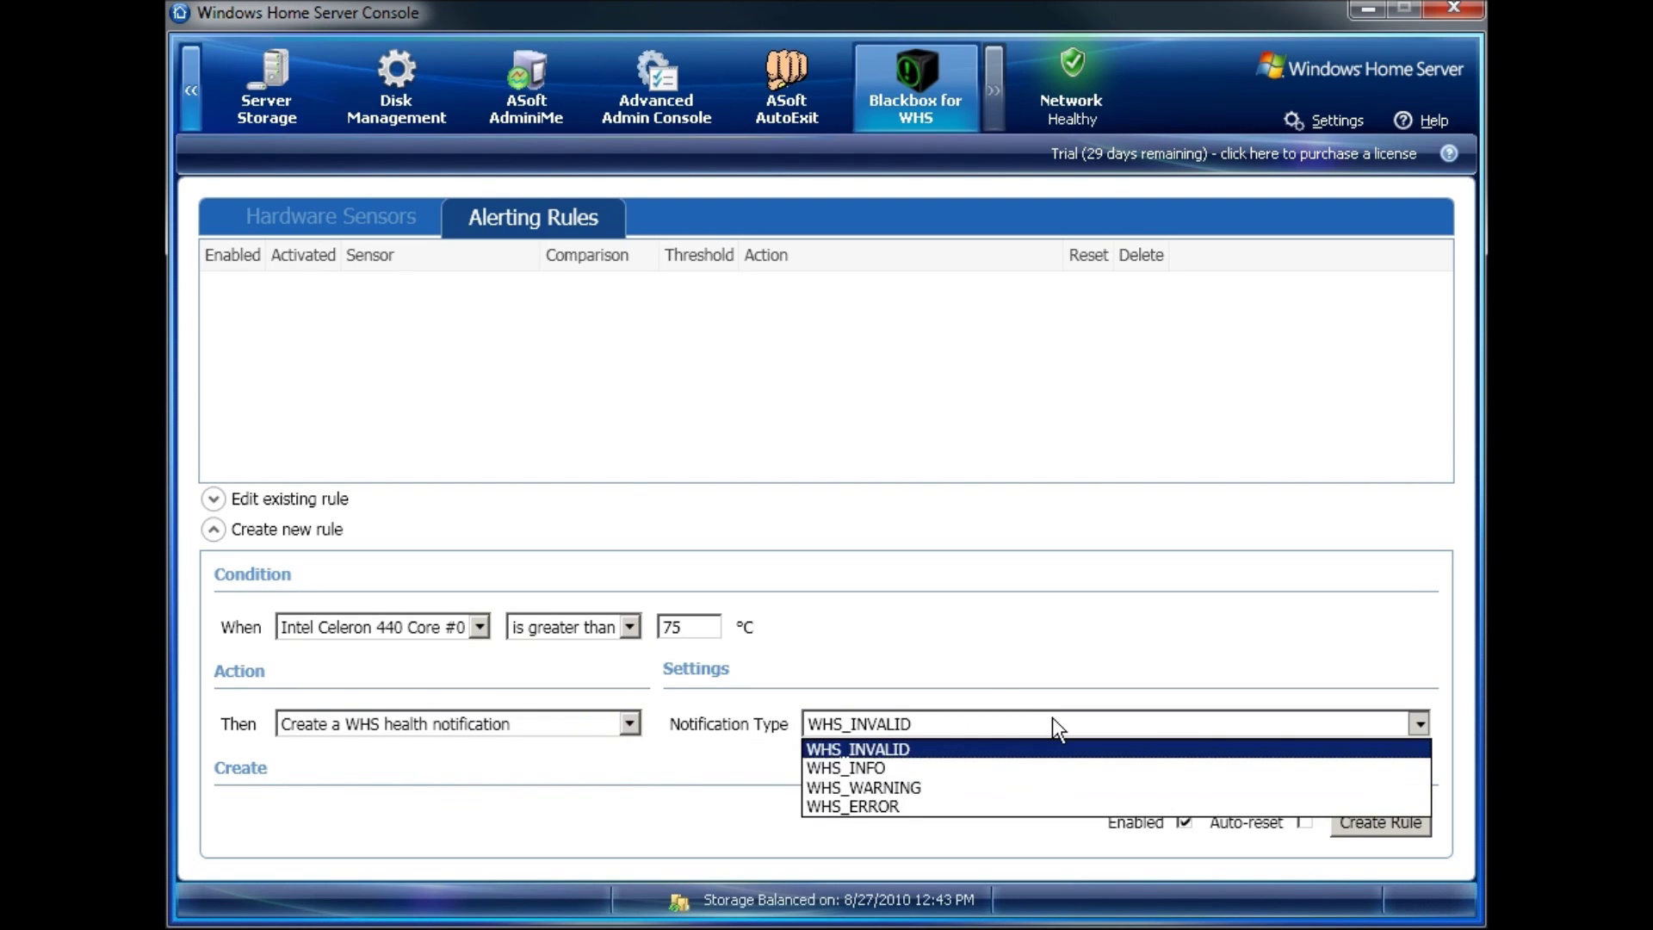
{"action": "left_click", "coordinate": [869, 788]}
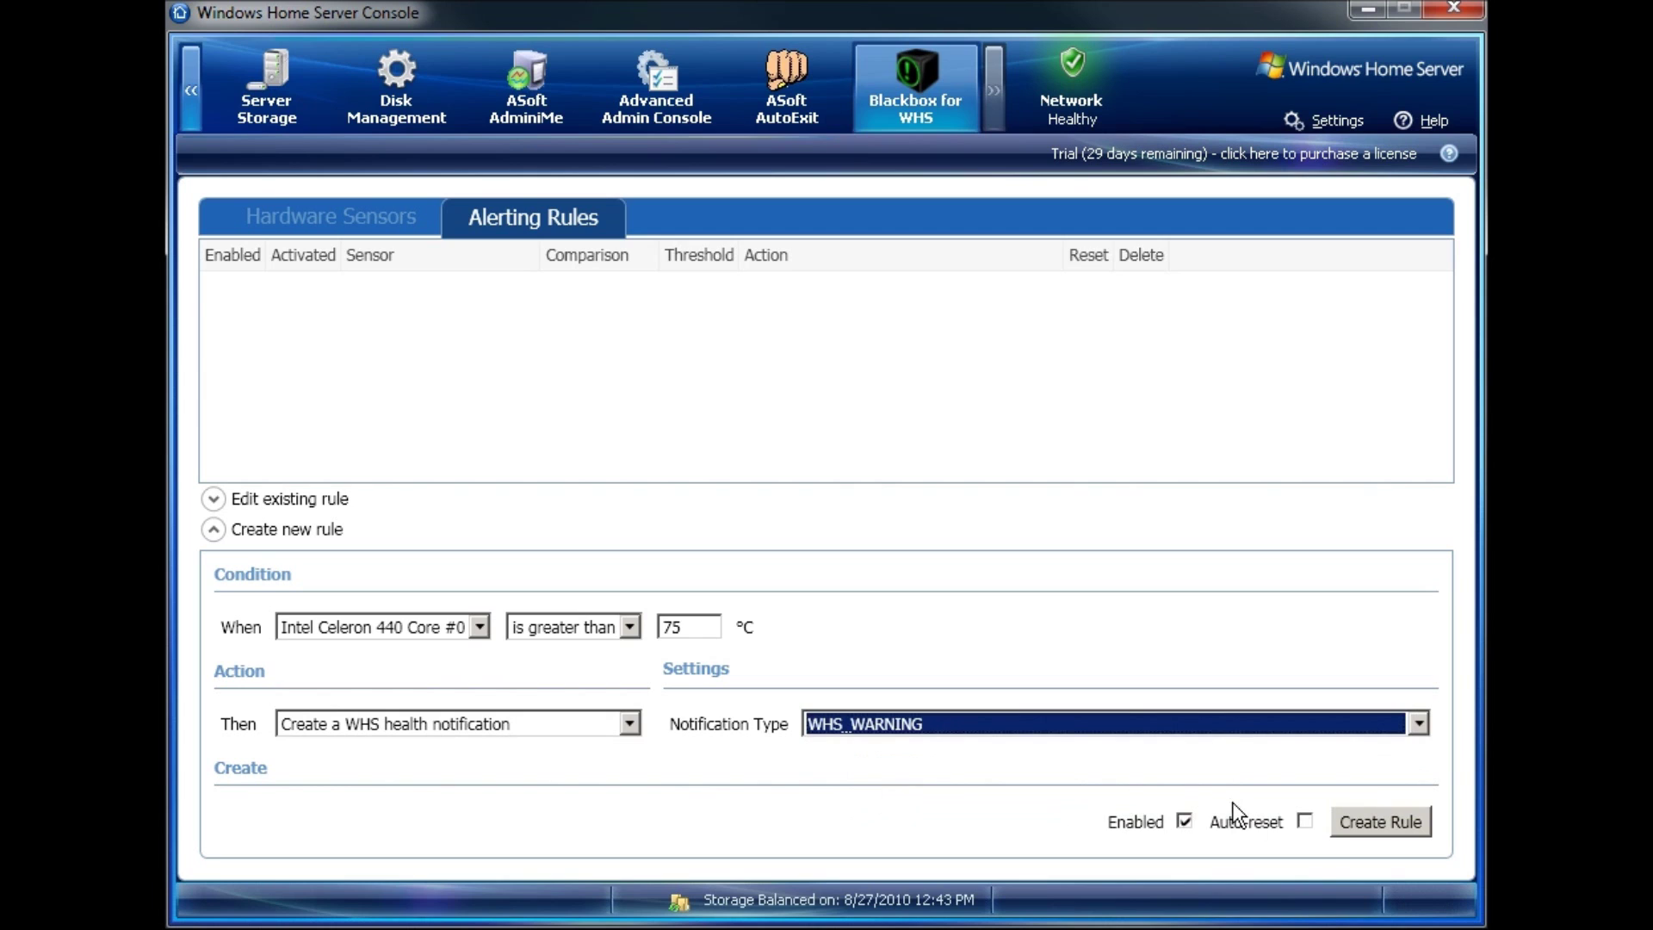
{"action": "left_click", "coordinate": [1355, 822]}
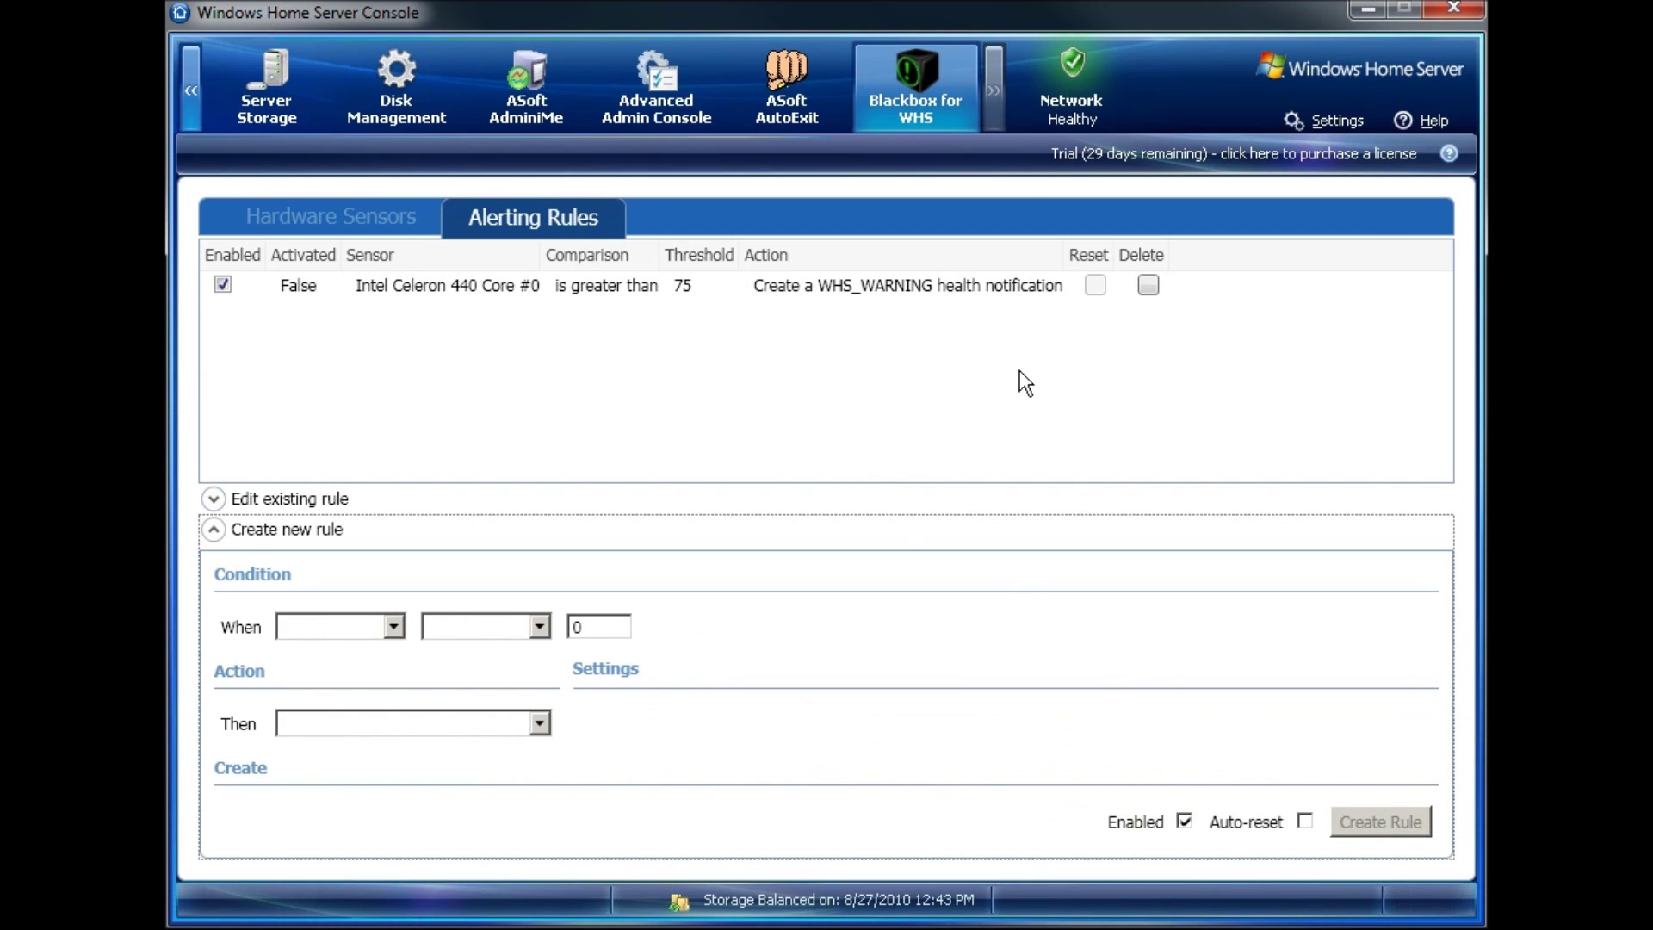
Select the 75 °C warning rule, briefly view its edit settings, and enable it.
{"action": "left_click", "coordinate": [351, 291]}
{"action": "left_click", "coordinate": [228, 501]}
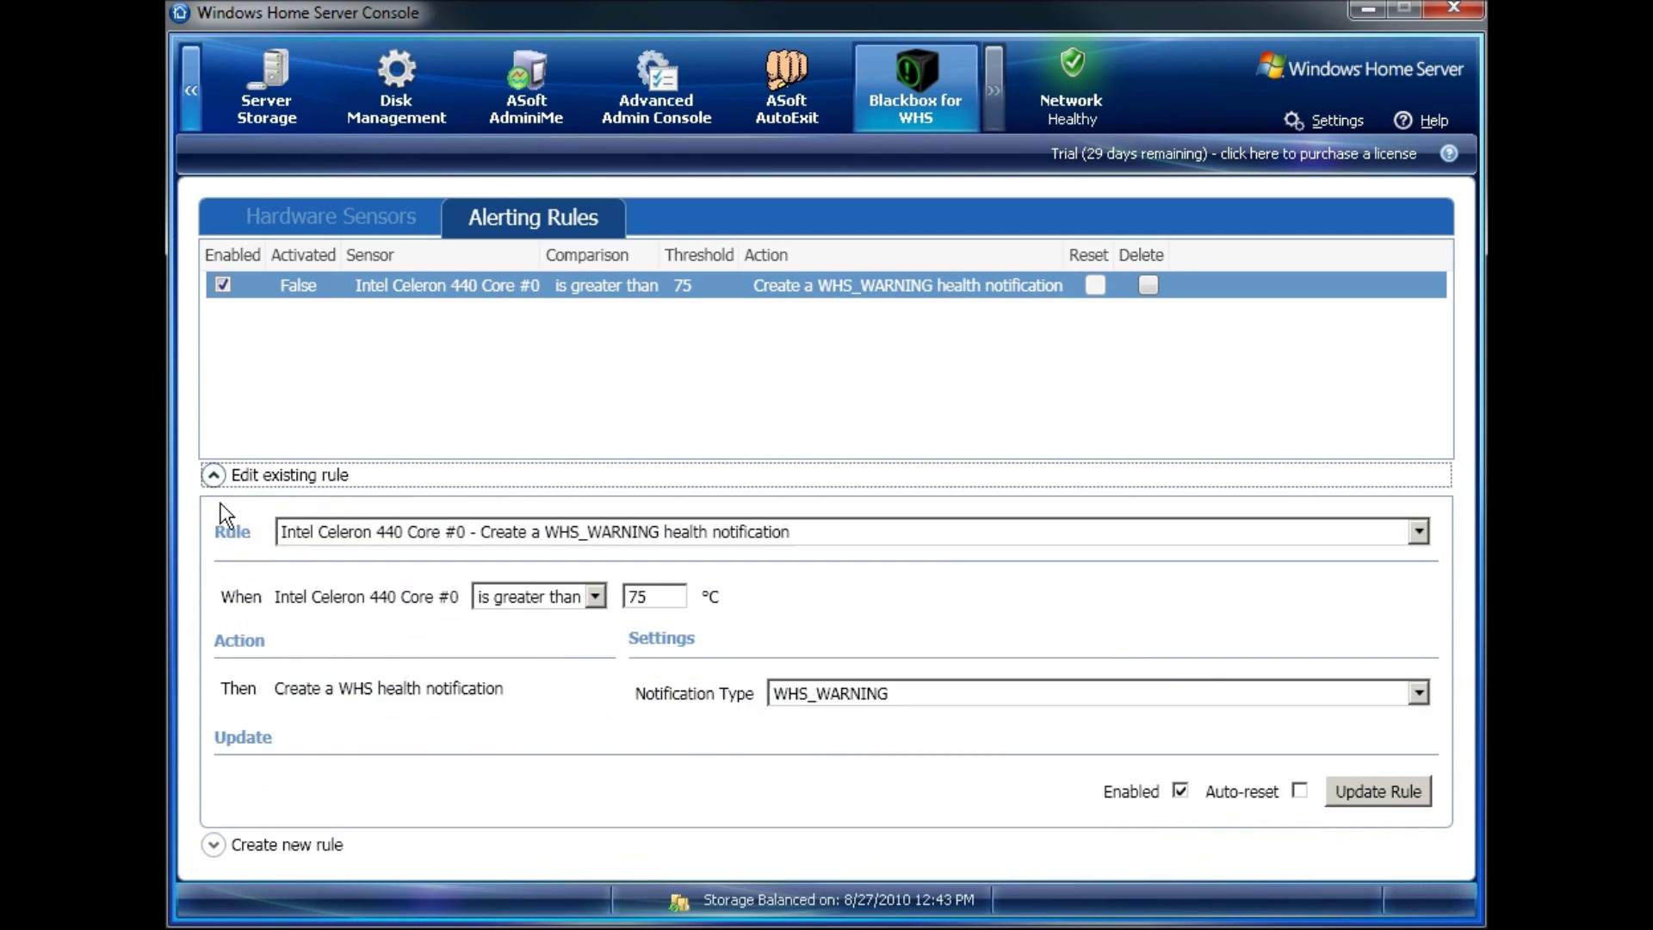
{"action": "left_click", "coordinate": [210, 470]}
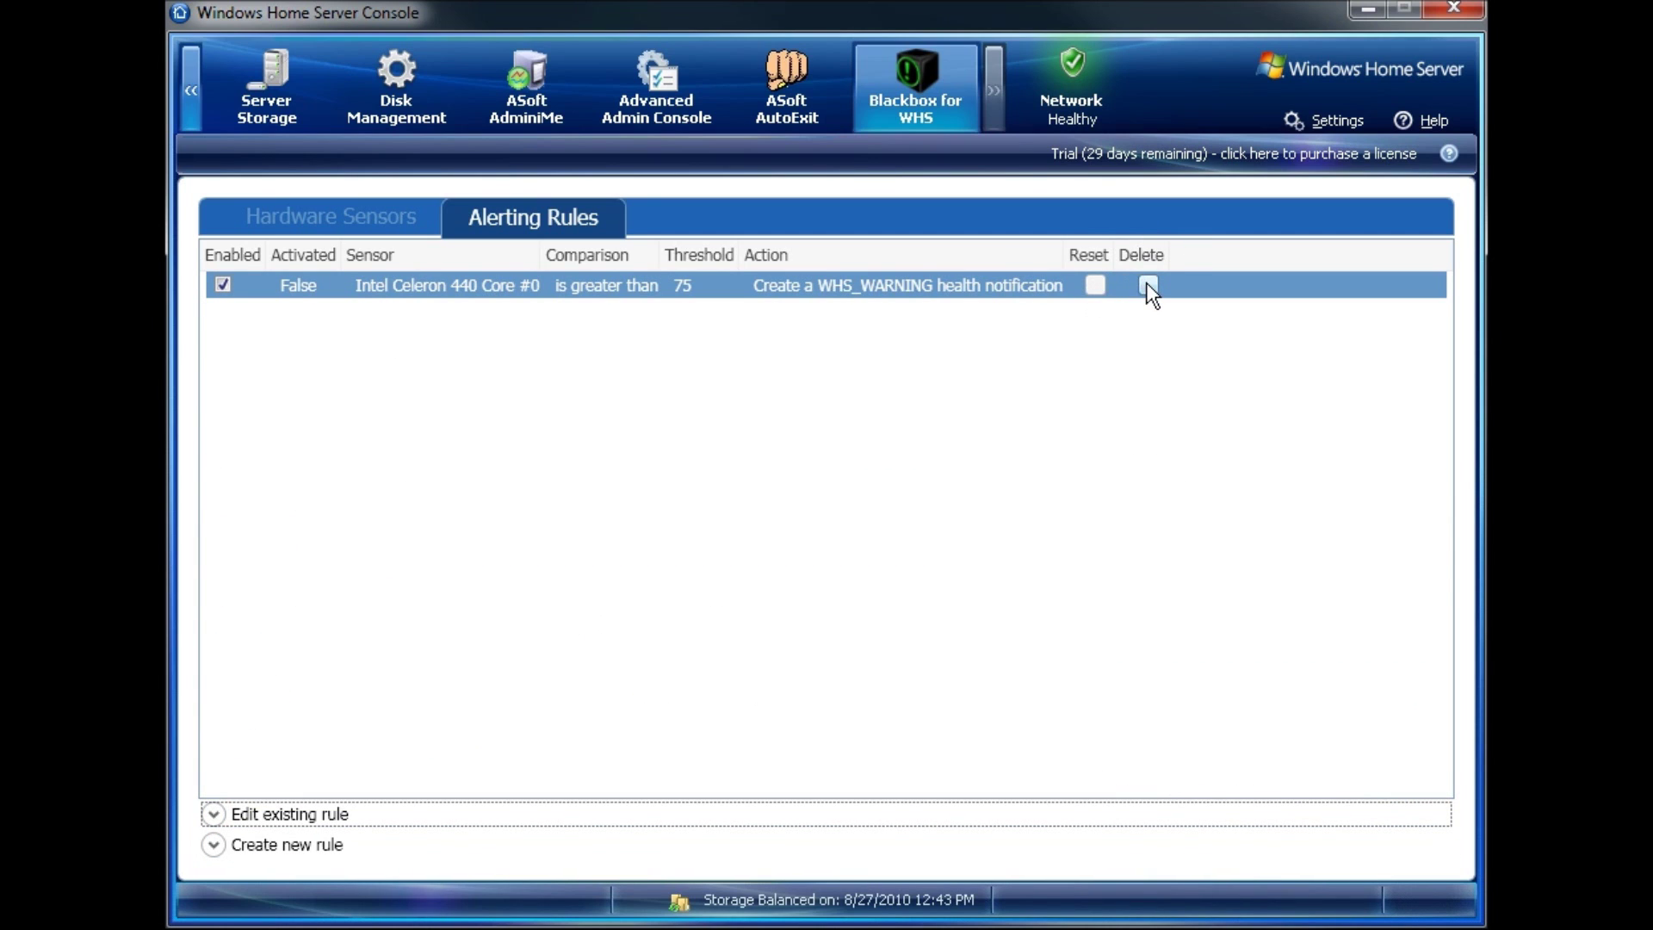
{"action": "left_click", "coordinate": [223, 285]}
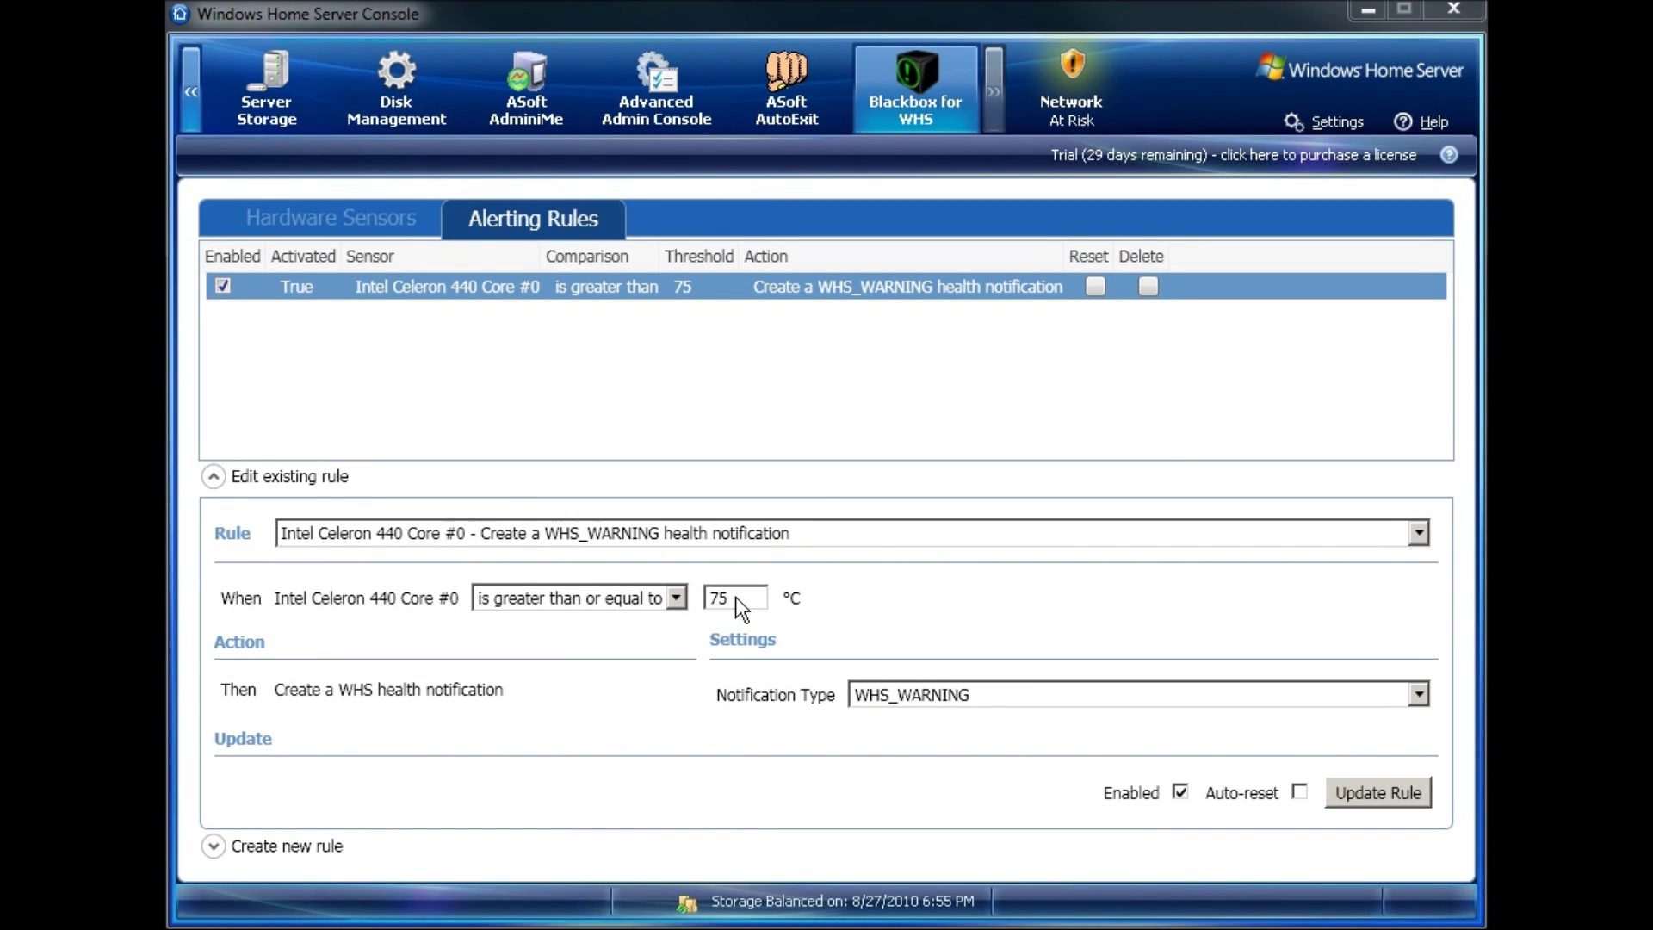
{"action": "left_click", "coordinate": [1084, 74]}
{"action": "left_click_drag", "start_coordinate": [1102, 405], "coordinate": [1097, 688]}
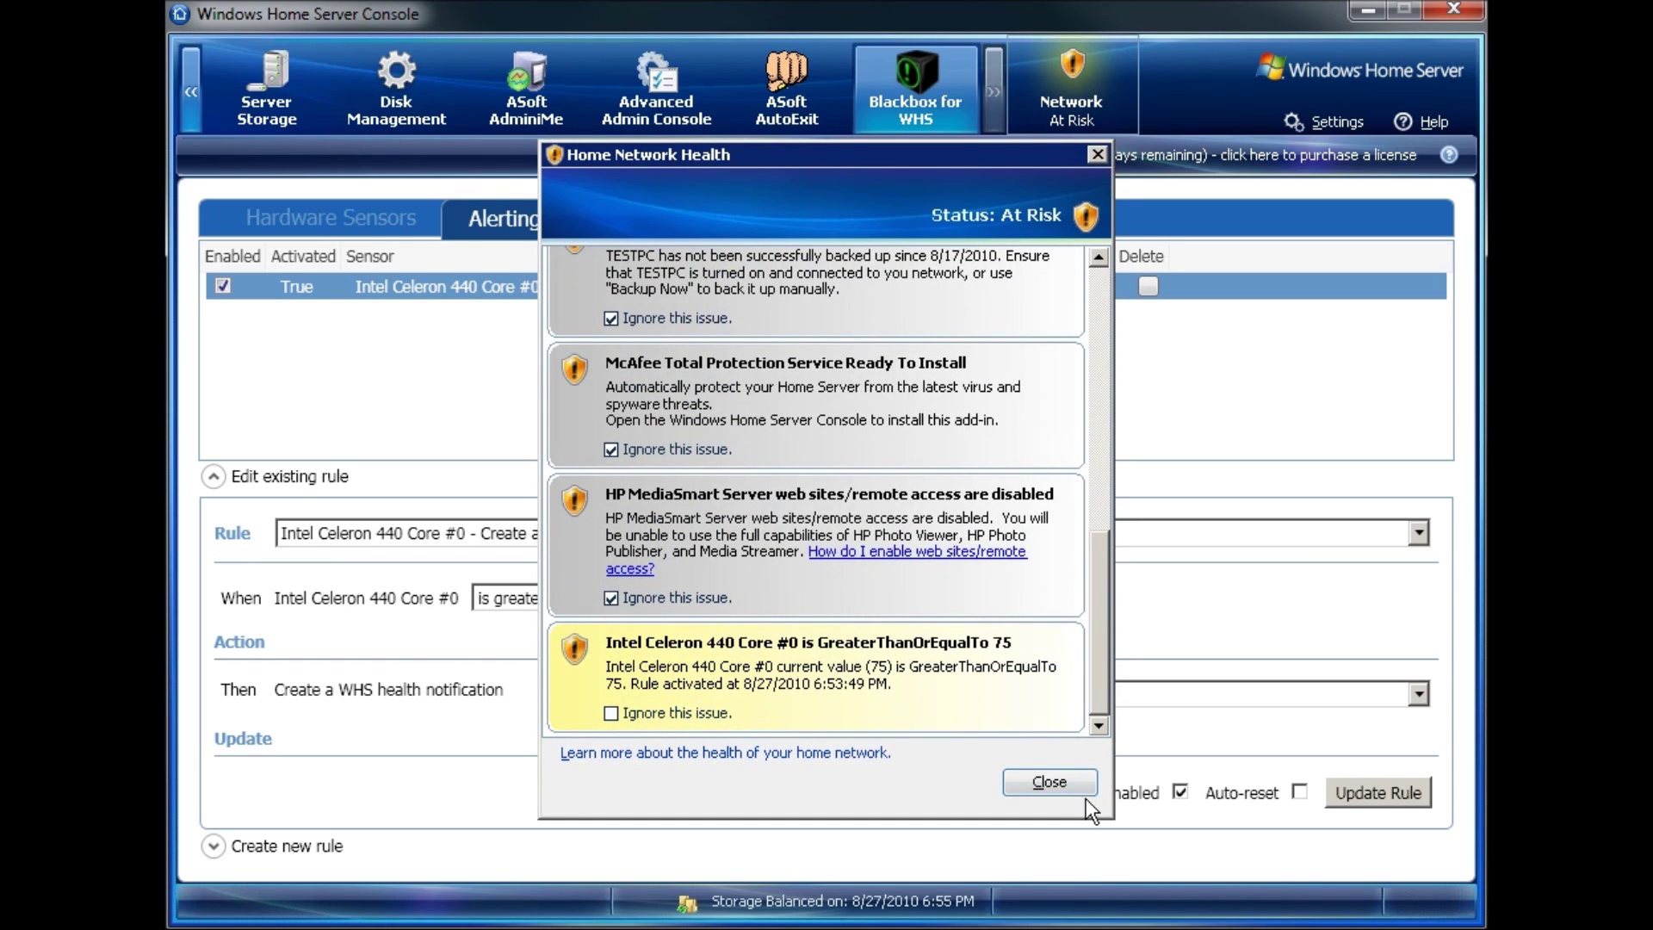
{"action": "left_click", "coordinate": [1051, 781]}
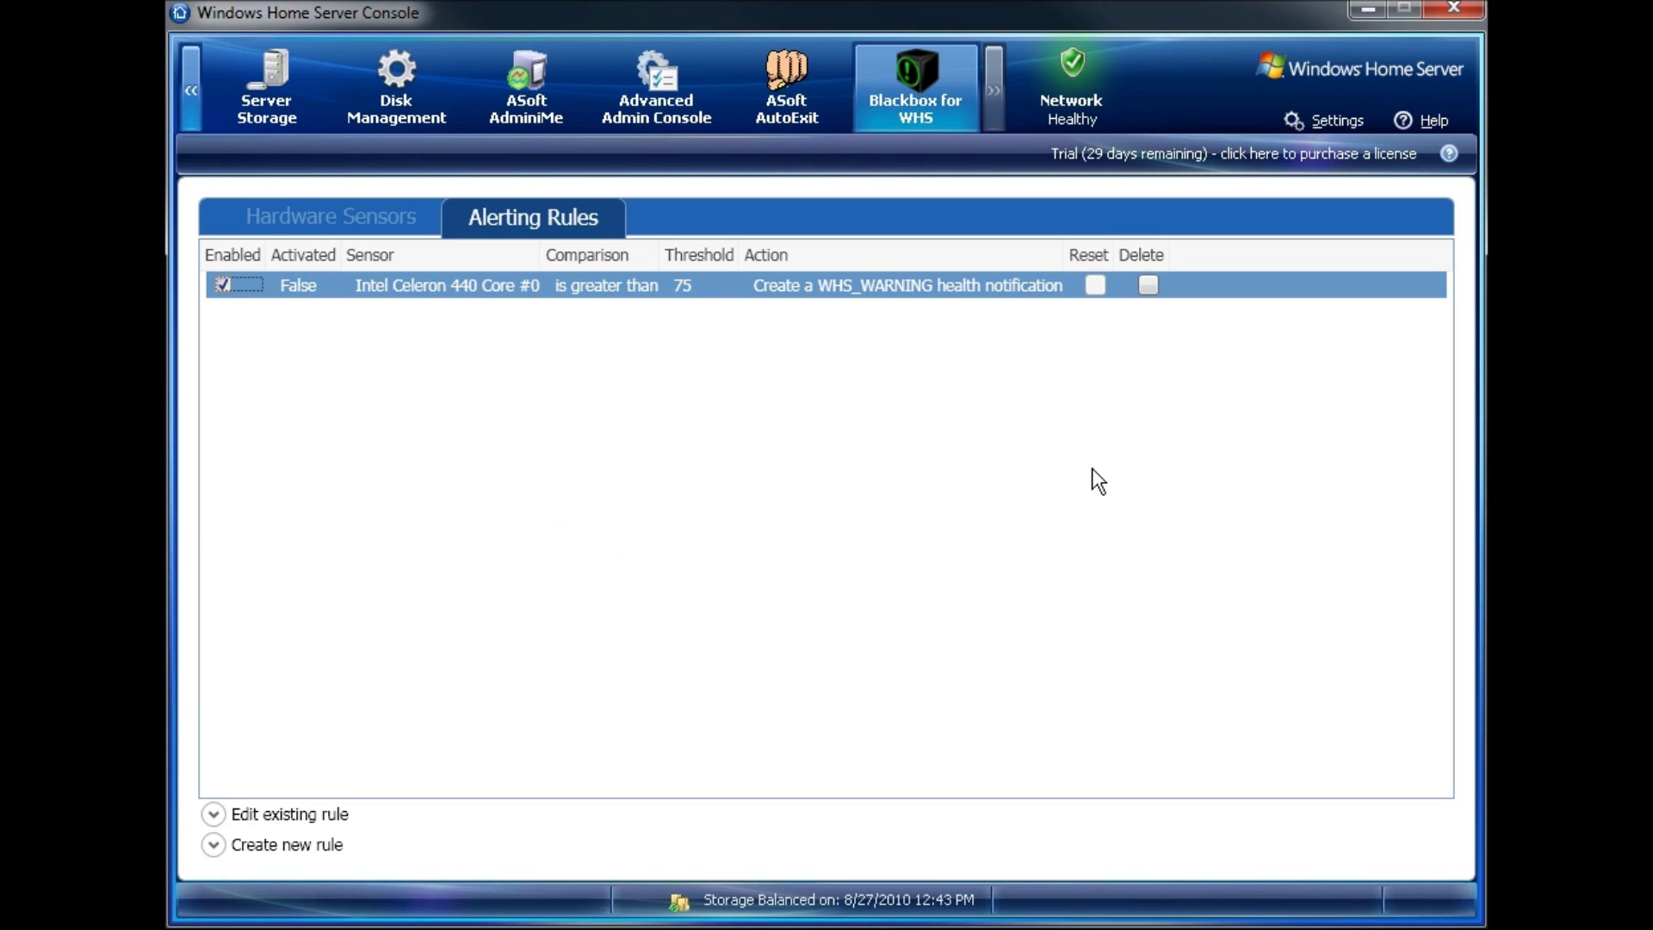
{"action": "left_click", "coordinate": [1307, 159]}
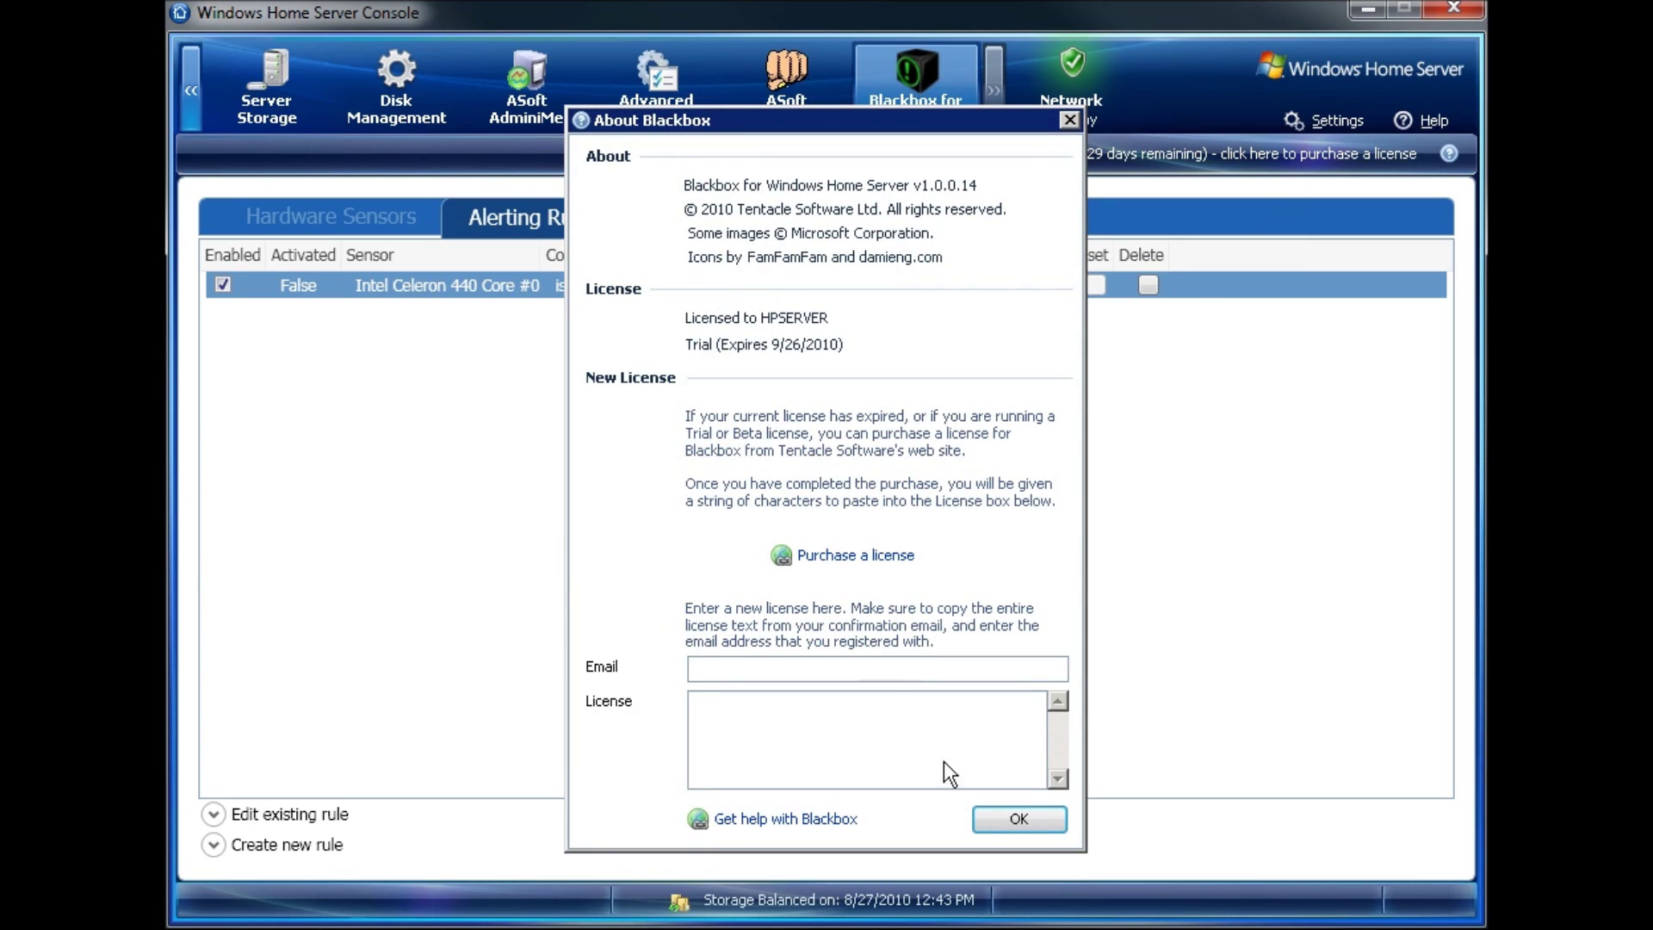
Follow the trial notice's link to purchase a Blackbox licence.
{"action": "left_click", "coordinate": [856, 554]}
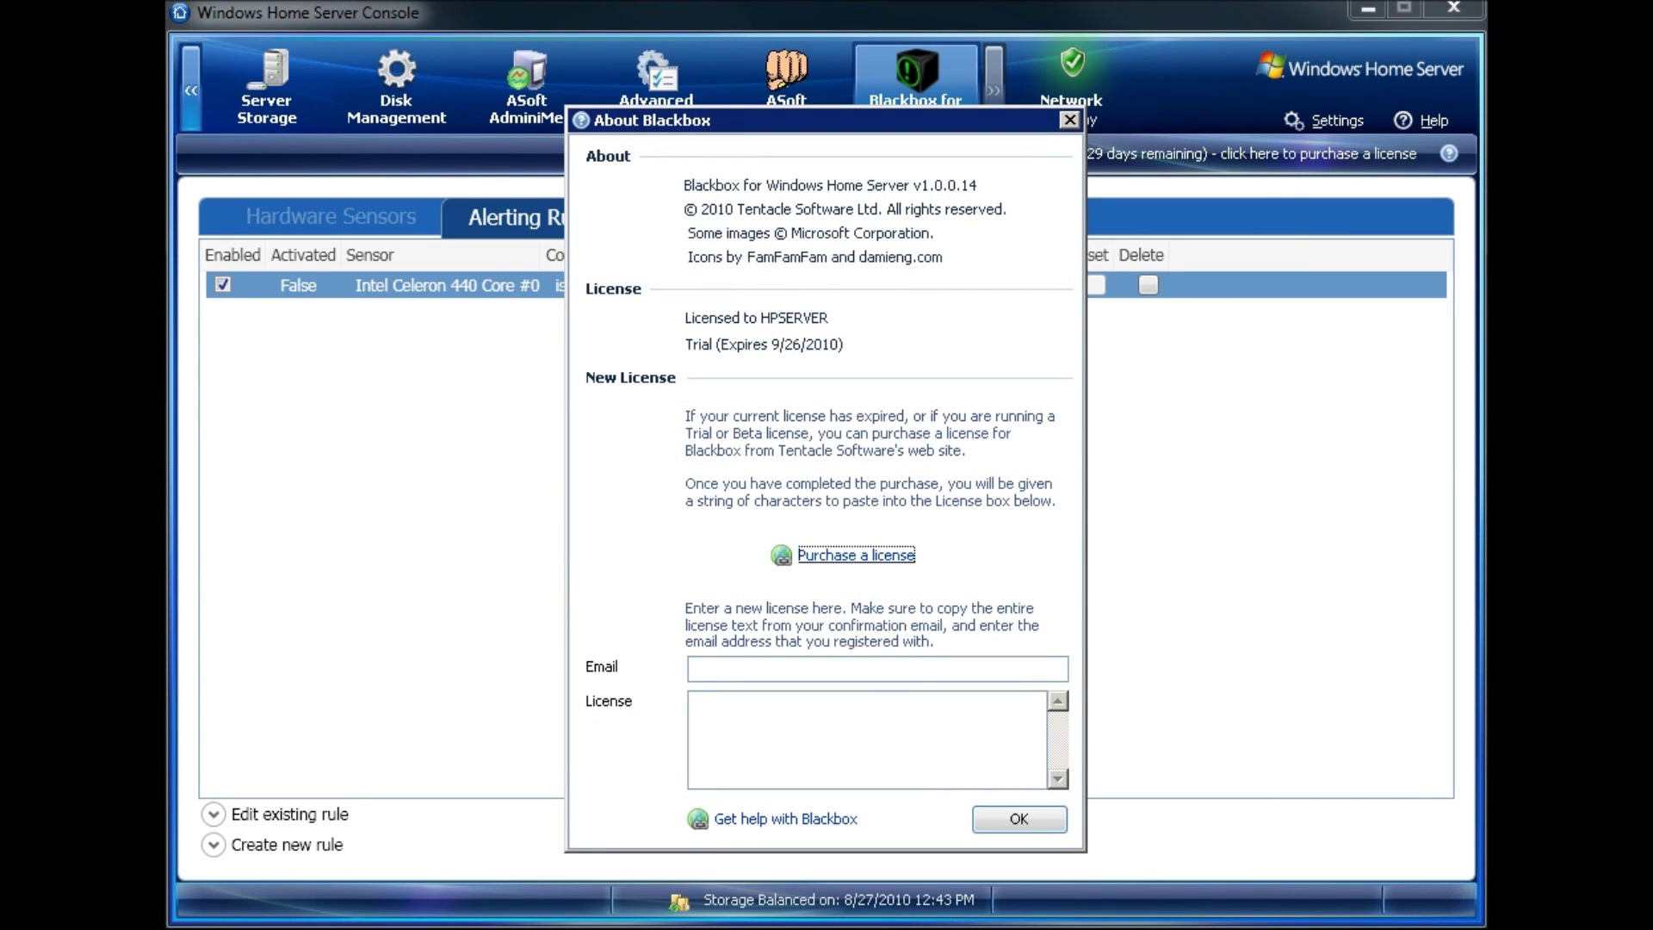